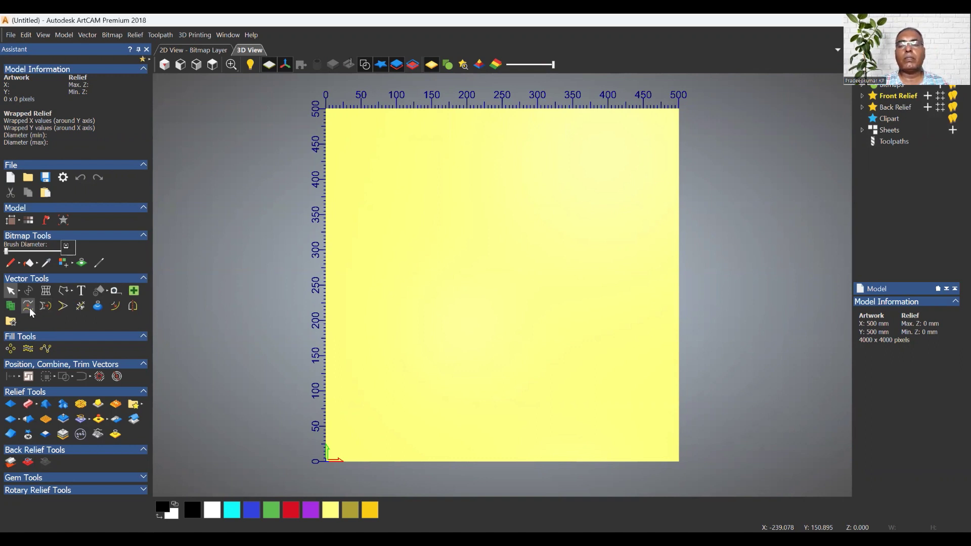
Step: Draw an open wavy curve with three crests, about 398 mm wide and 100 mm high, across the artwork
click(28, 306)
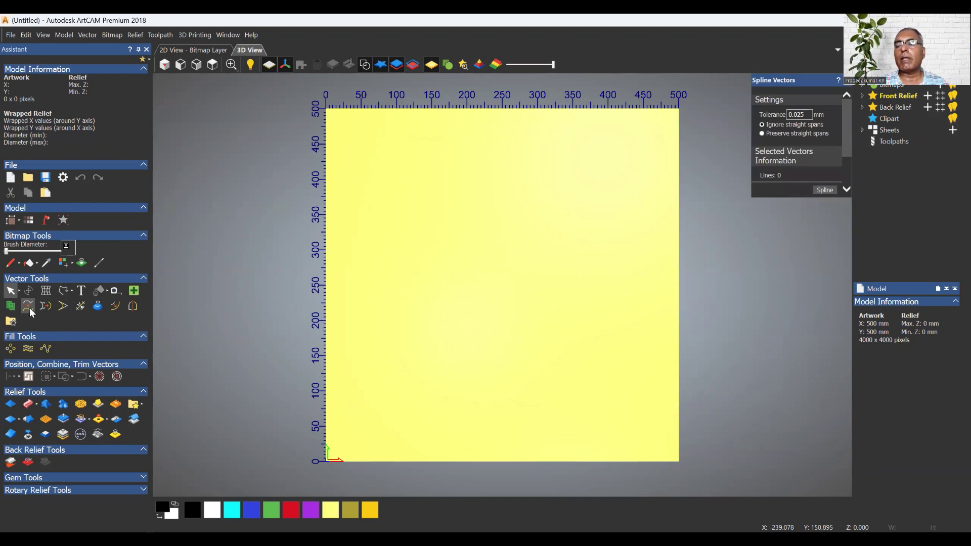
click(840, 81)
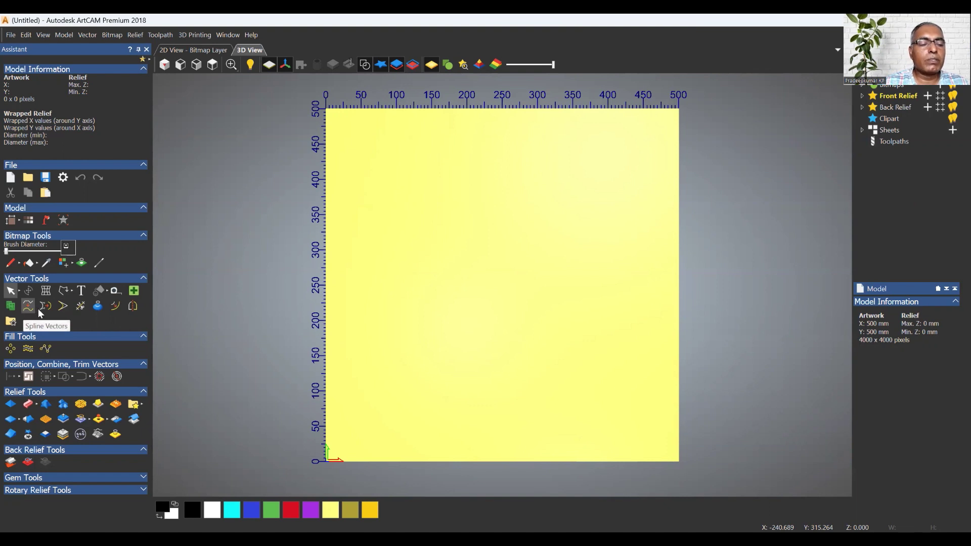
click(62, 288)
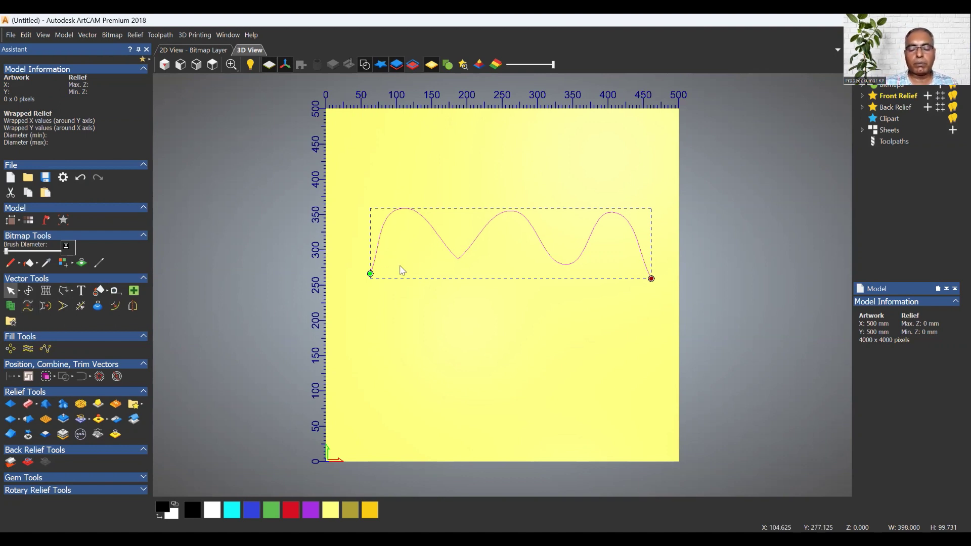
Step: Inspect the wavy curve's nodes and its span information in the Spline Vectors settings
key(n)
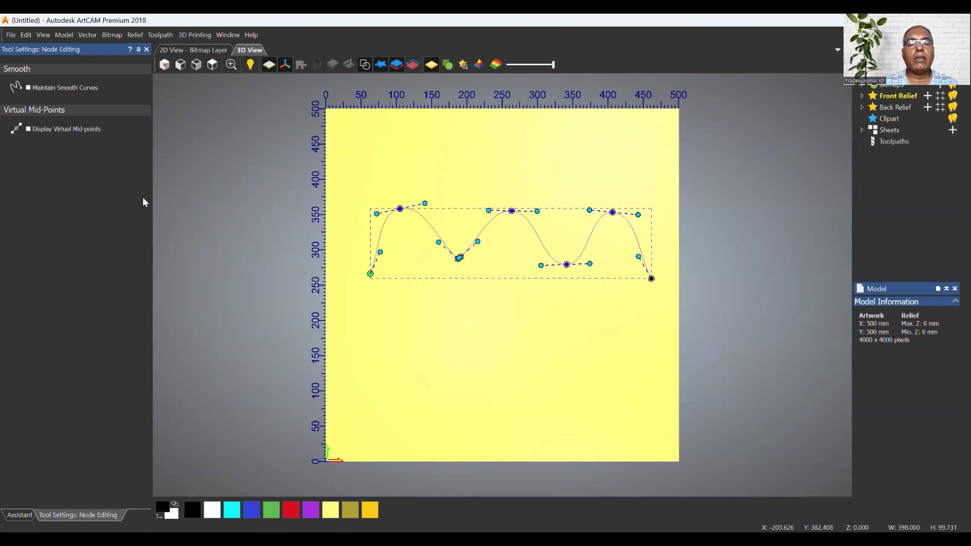
click(147, 49)
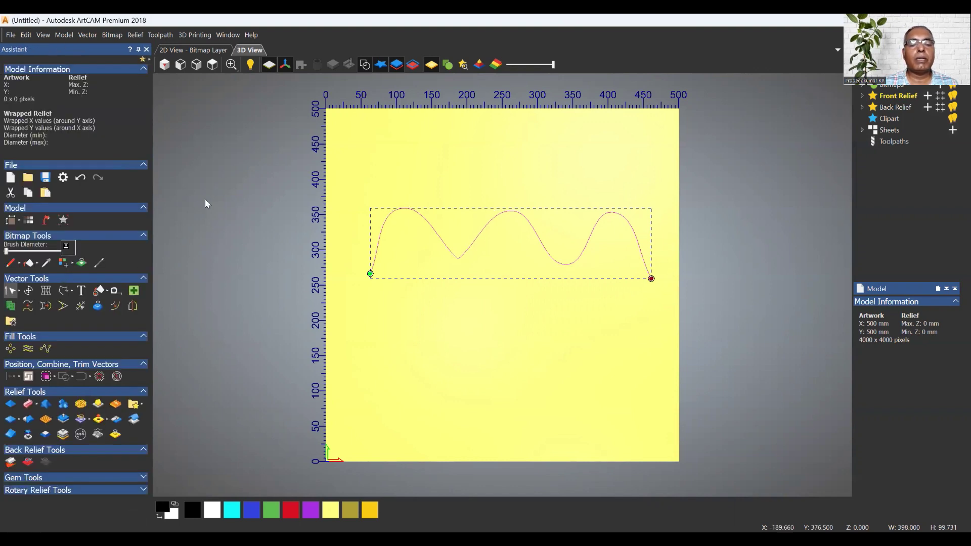
click(28, 308)
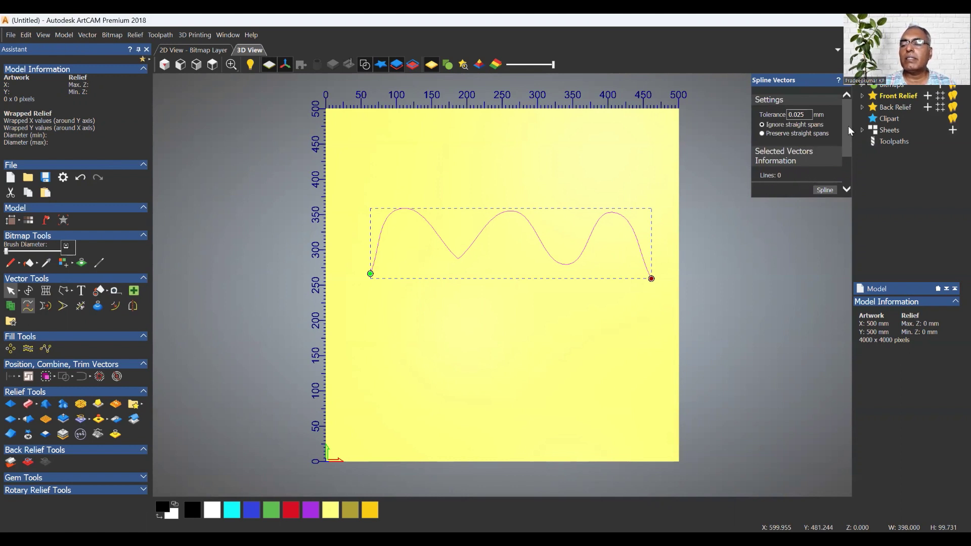
scroll(846, 135, down, 1)
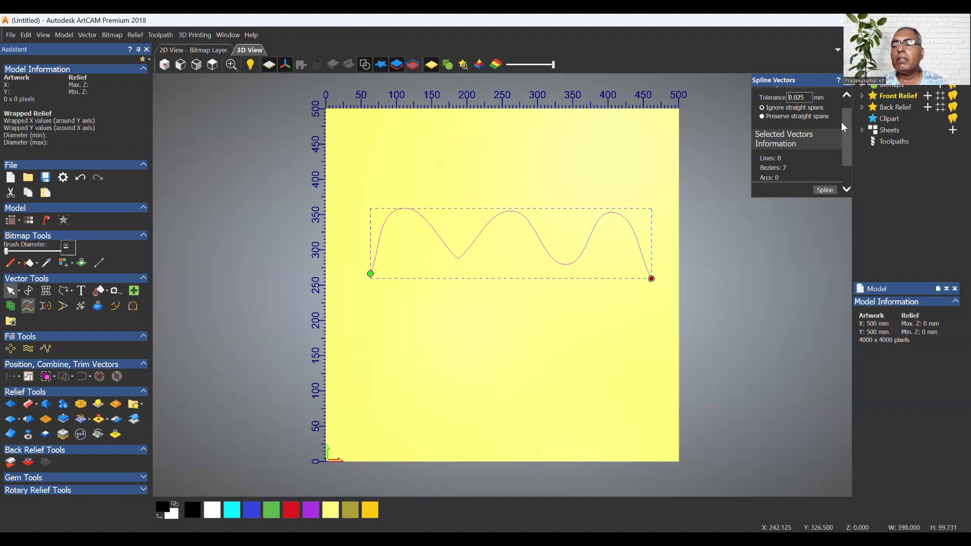
key(Escape)
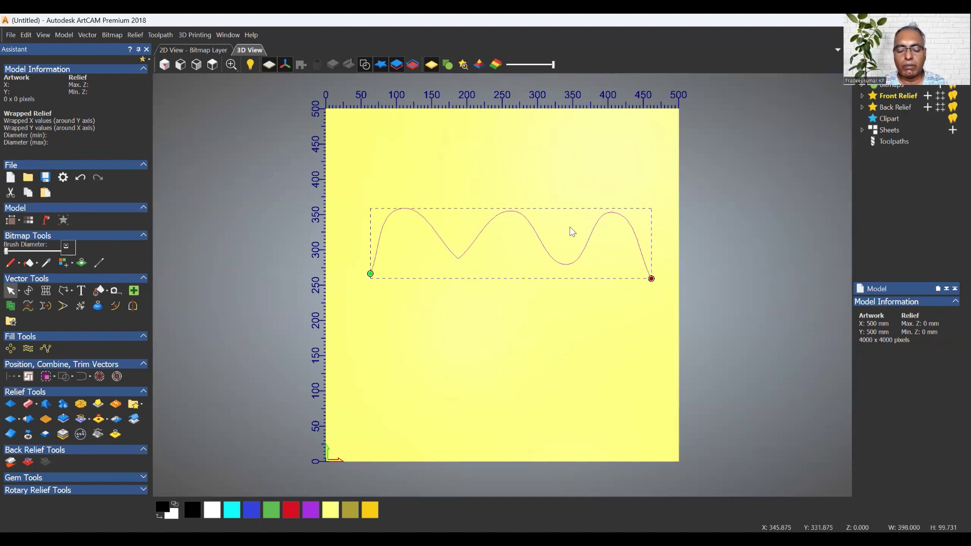
Step: Reshape the first rise of the wavy curve by moving the start node's control handle outward in node editing
key(n)
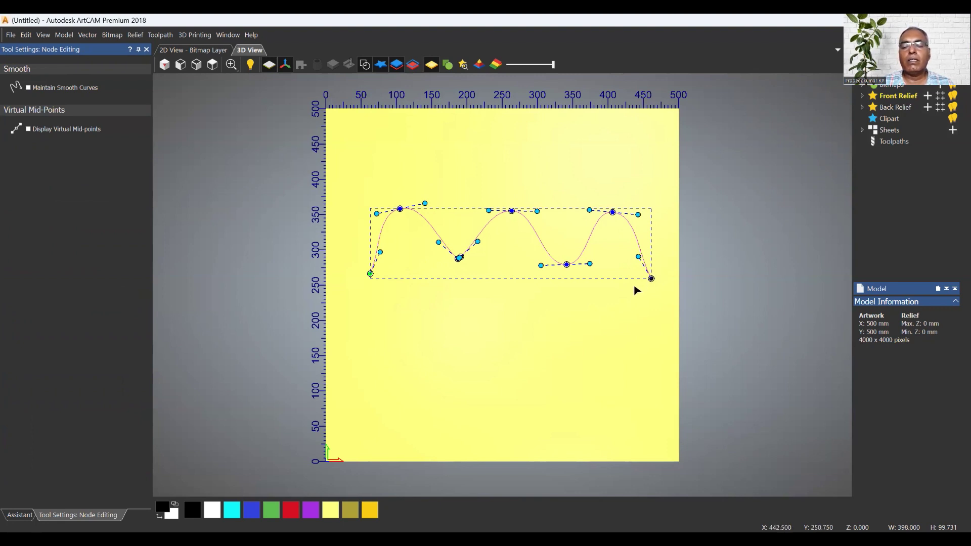
scroll(458, 259, up, 2)
scroll(478, 269, up, 4)
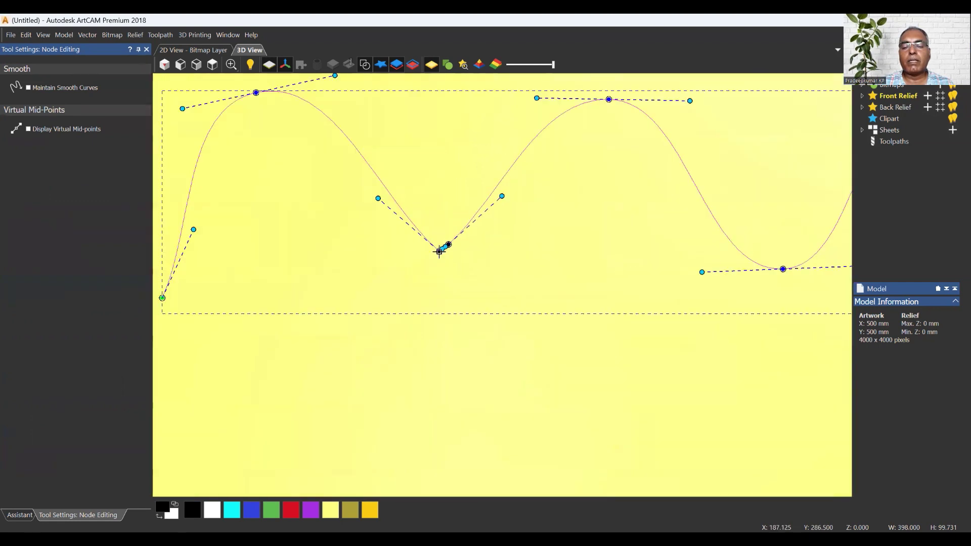
scroll(451, 253, down, 3)
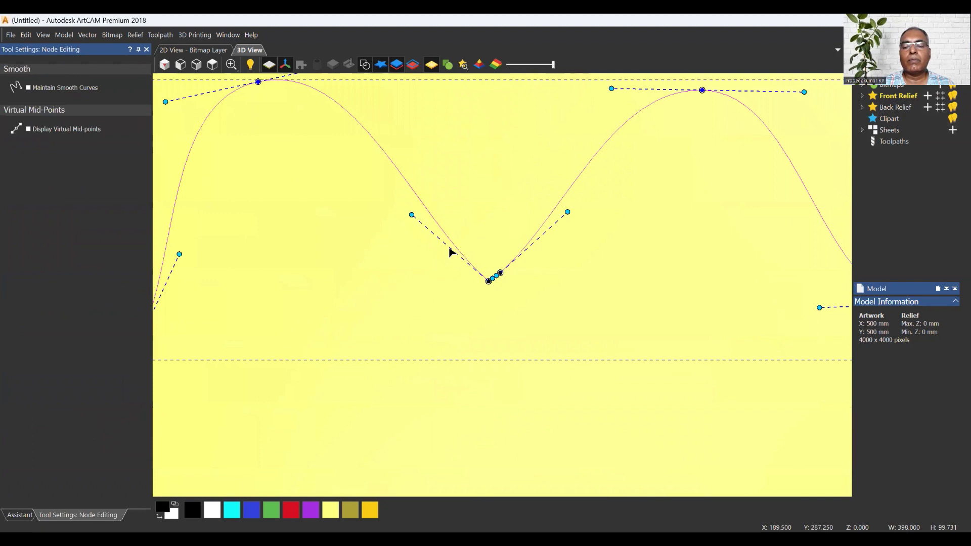
scroll(452, 253, down, 3)
scroll(497, 277, up, 2)
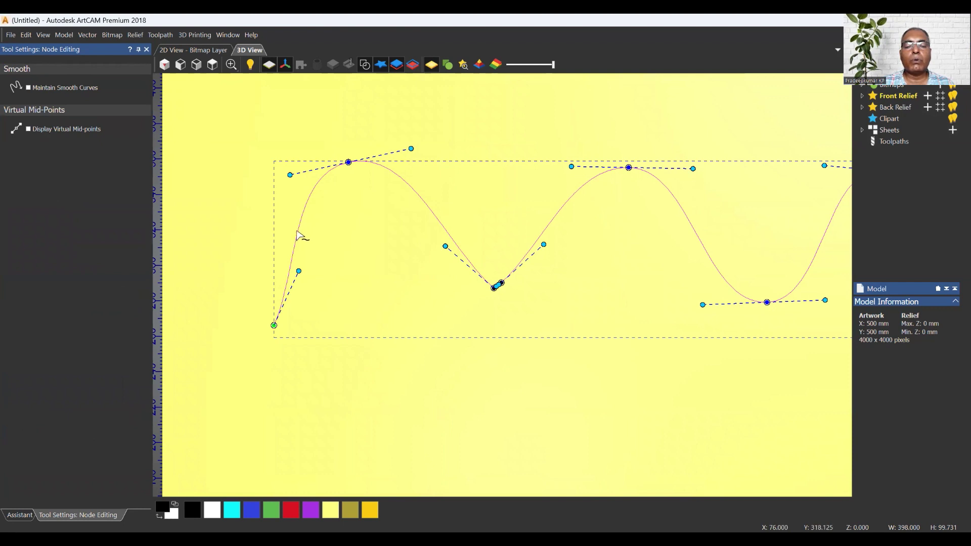
drag(299, 272, 329, 277)
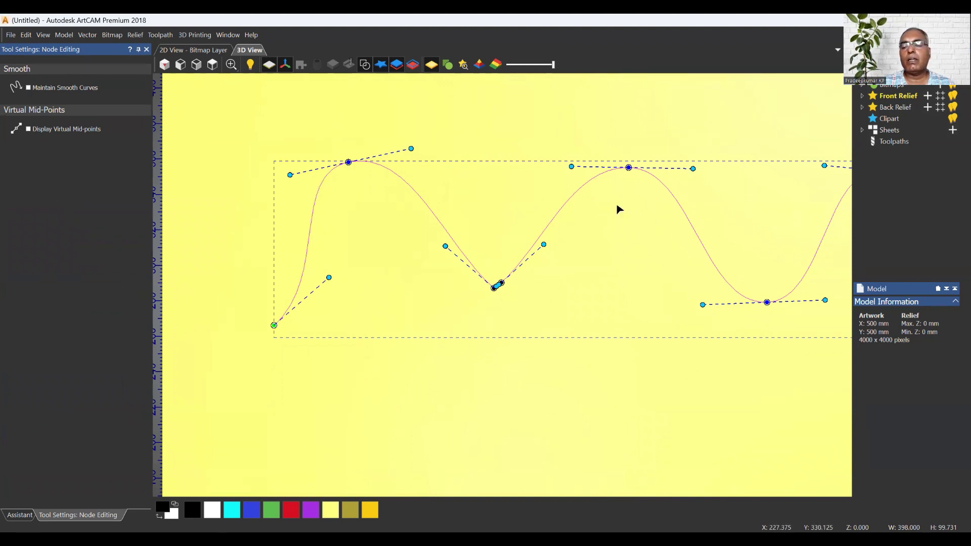
scroll(698, 260, down, 2)
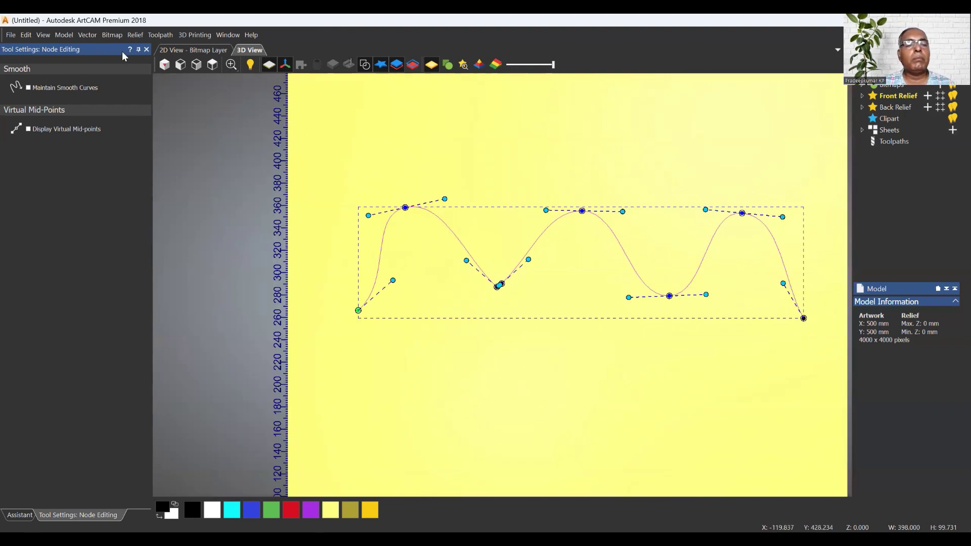
key(n)
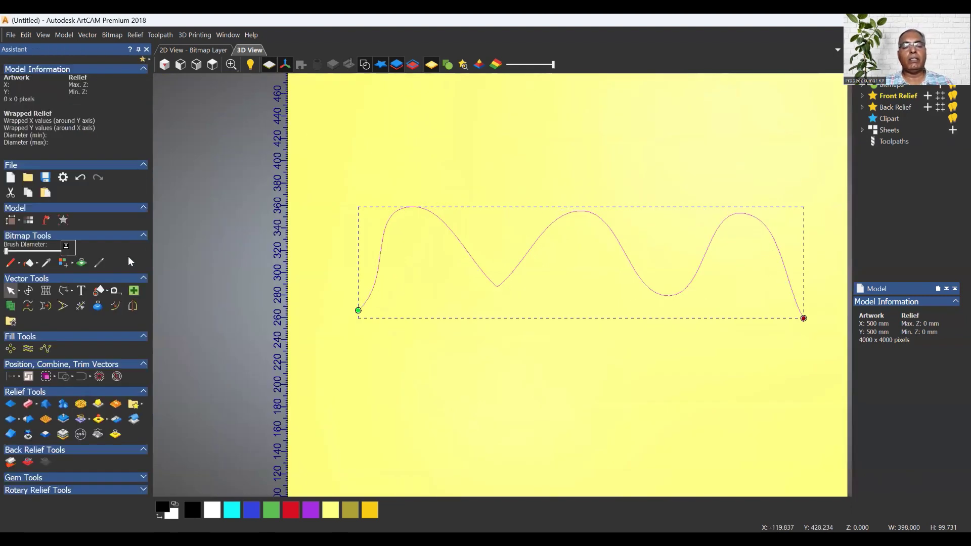
Step: Spline the wavy curve with a 0.025 mm tolerance, ignoring straight spans
click(30, 310)
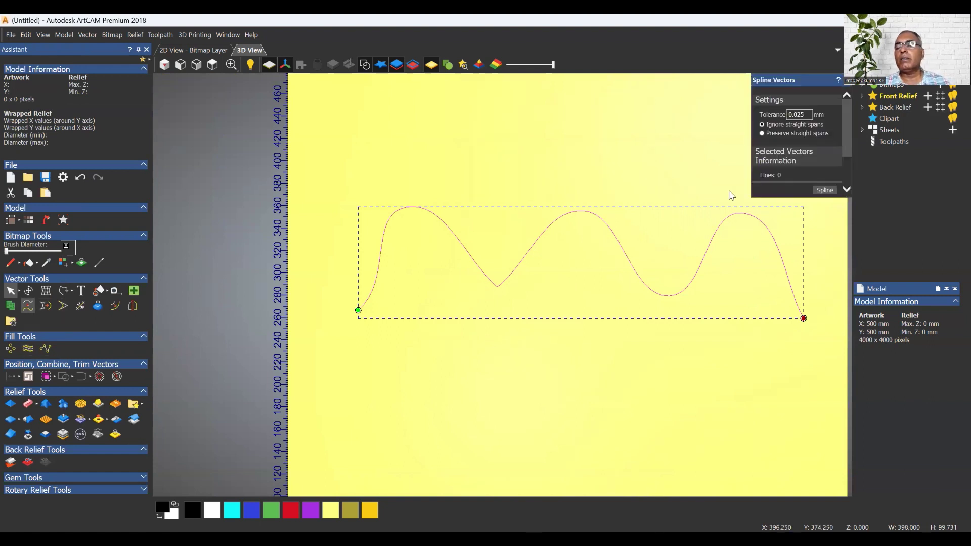
drag(848, 127, 840, 160)
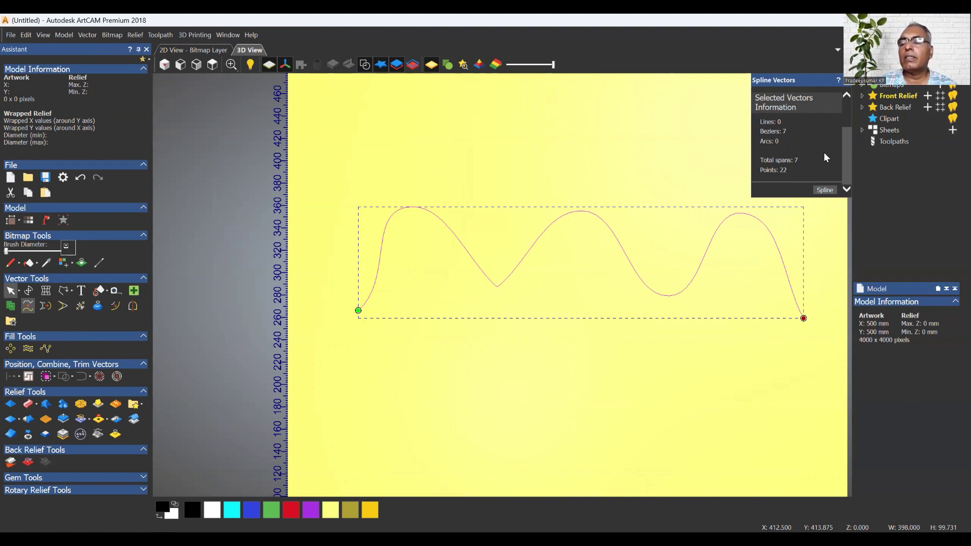
scroll(825, 157, up, 1)
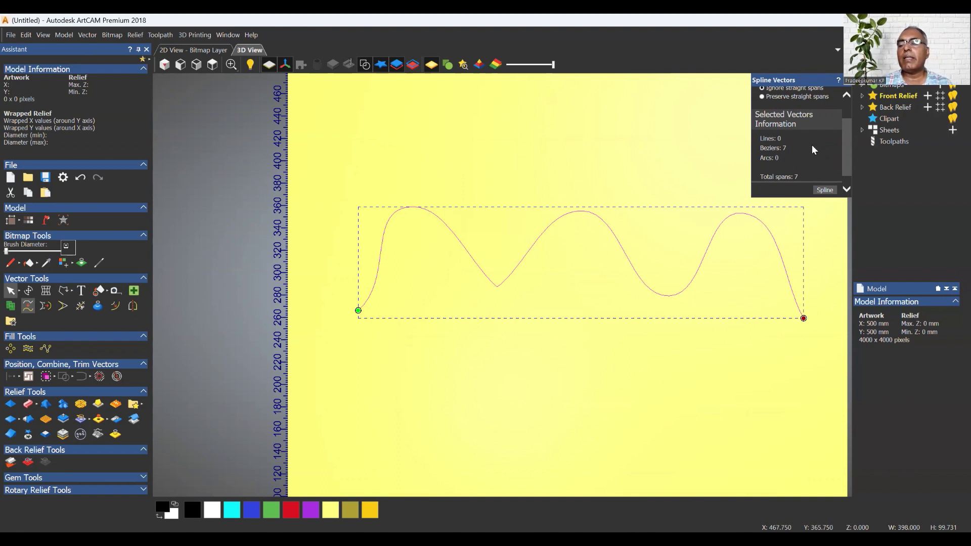
scroll(812, 145, down, 1)
scroll(812, 150, up, 2)
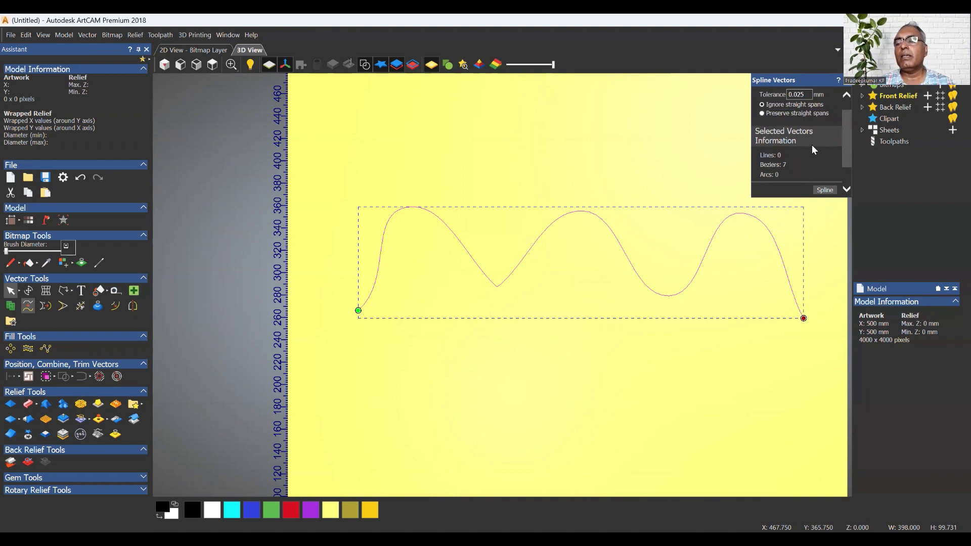
click(825, 190)
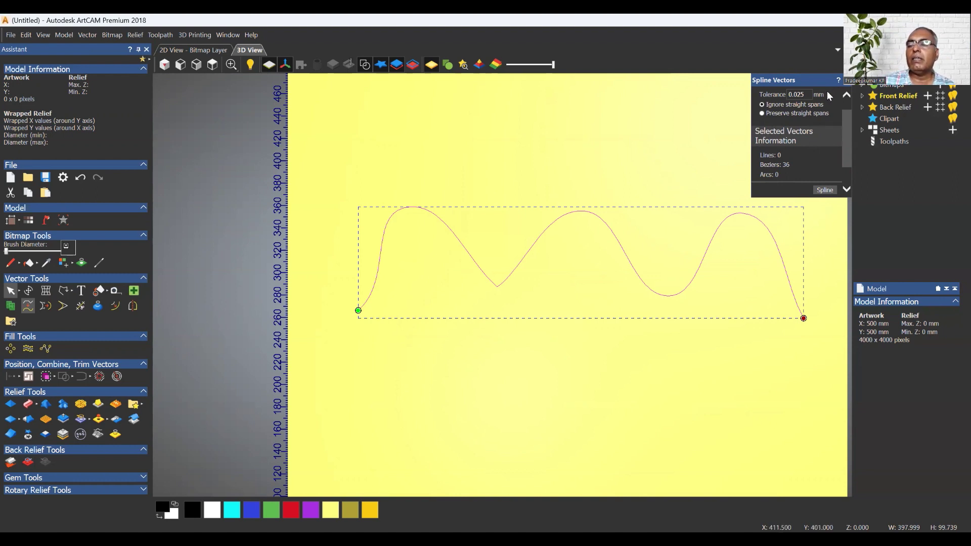
click(849, 86)
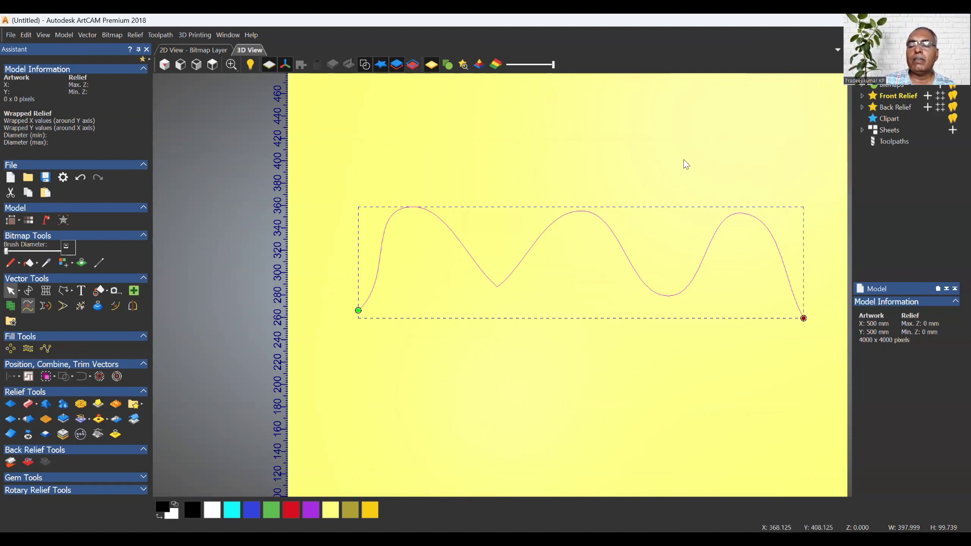
Step: Inspect the nodes of the splined curve and undo the spline conversion
double_click(541, 236)
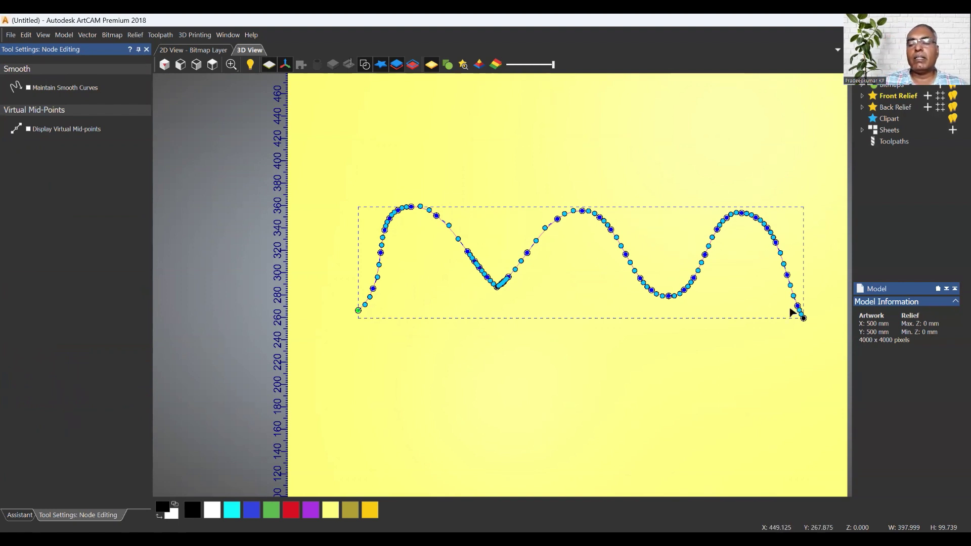
click(146, 51)
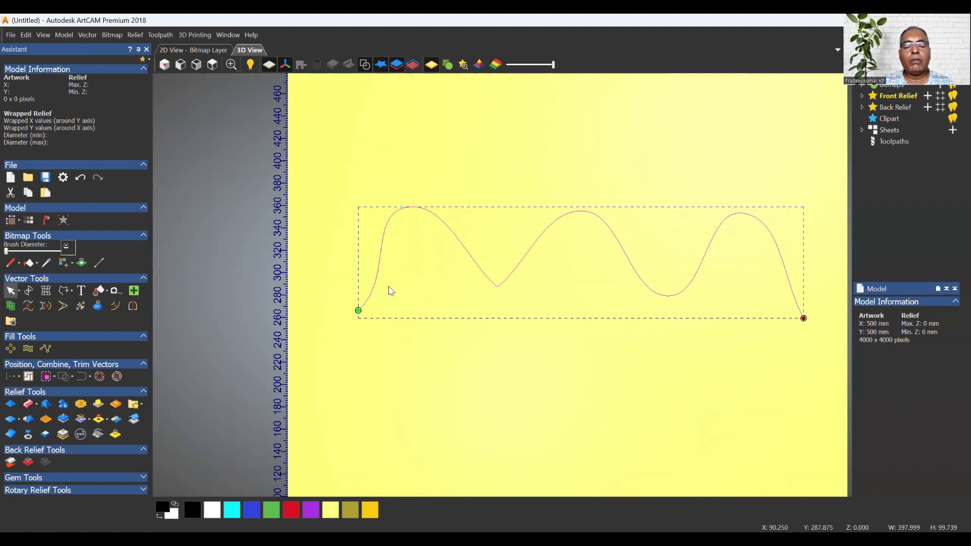
double_click(383, 253)
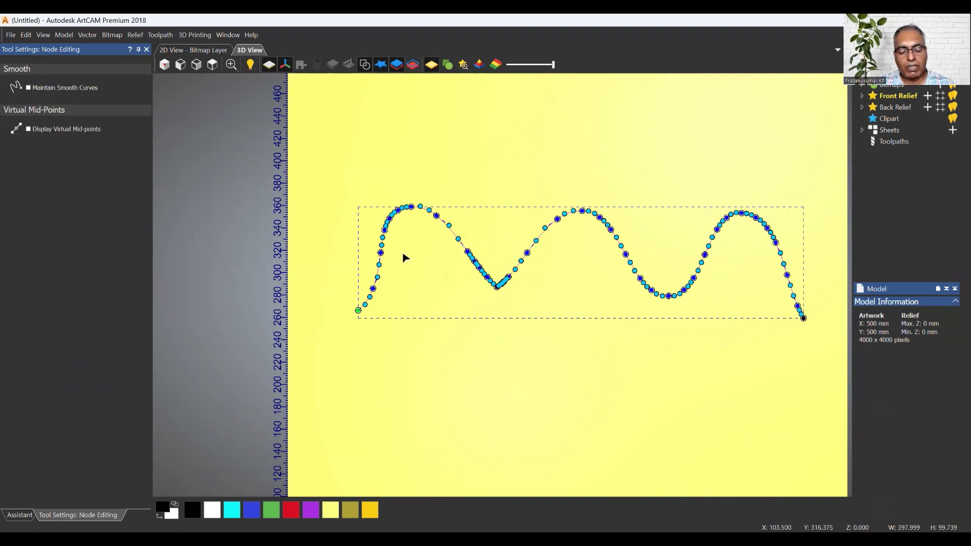
key(ctrl+z)
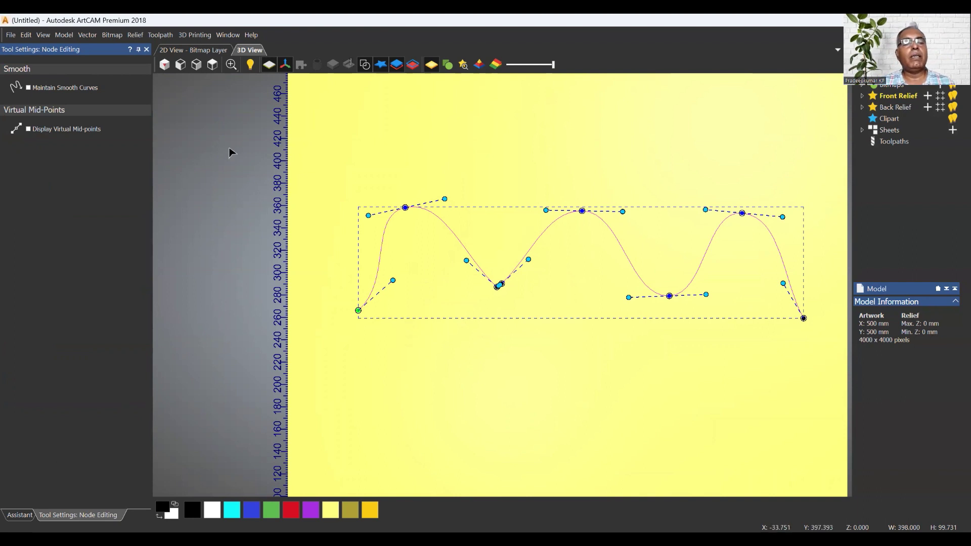
click(147, 50)
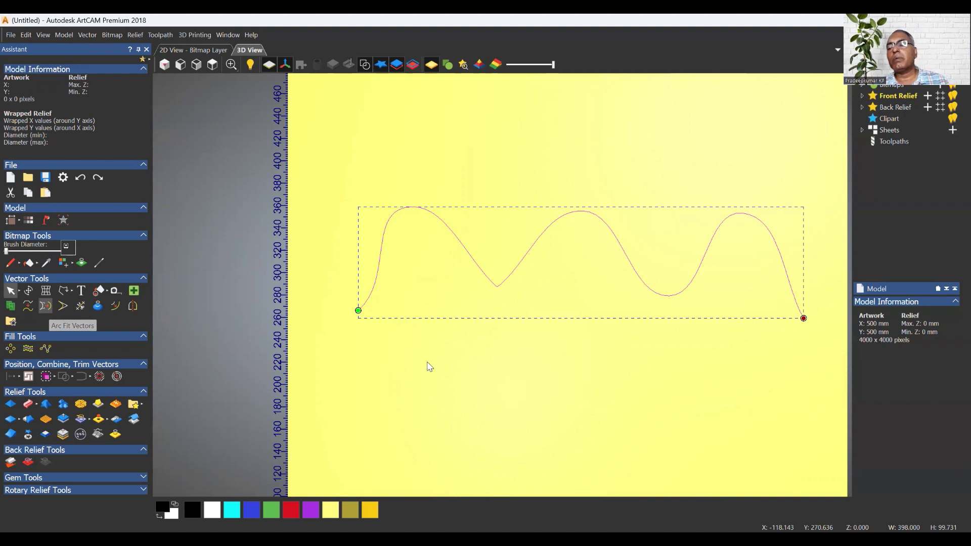
Step: Check the wavy curve's span information in Fit Arcs to Vectors and fit arcs to the curve
scroll(813, 140, down, 1)
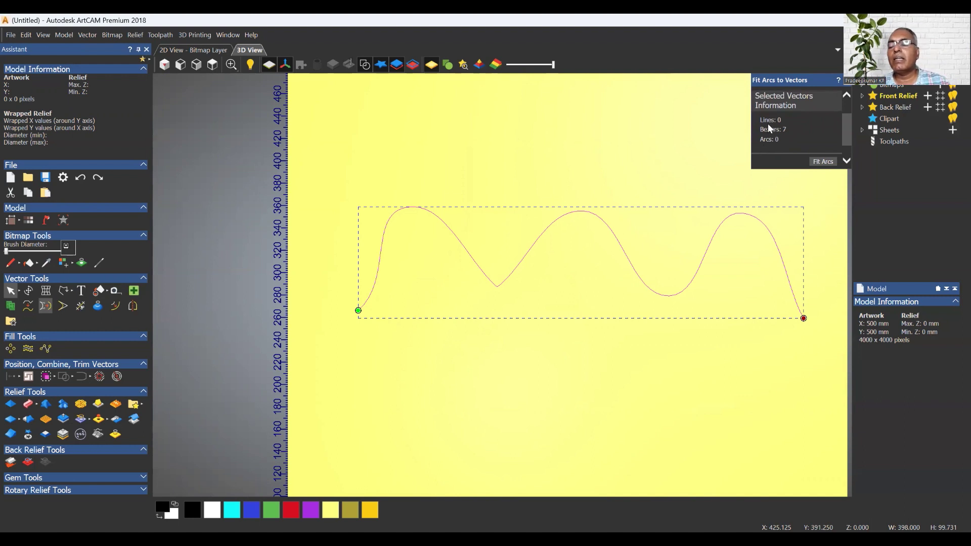
scroll(768, 123, down, 2)
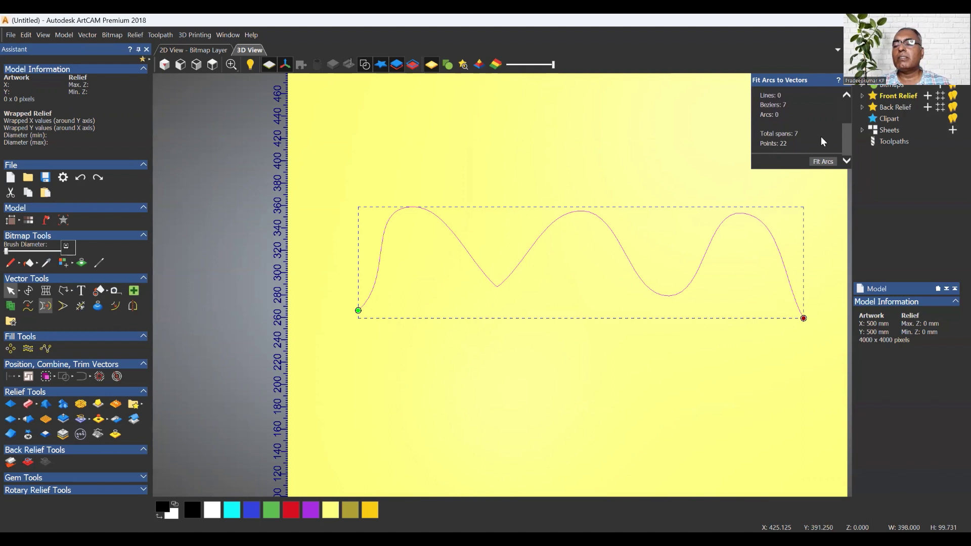
scroll(821, 137, up, 1)
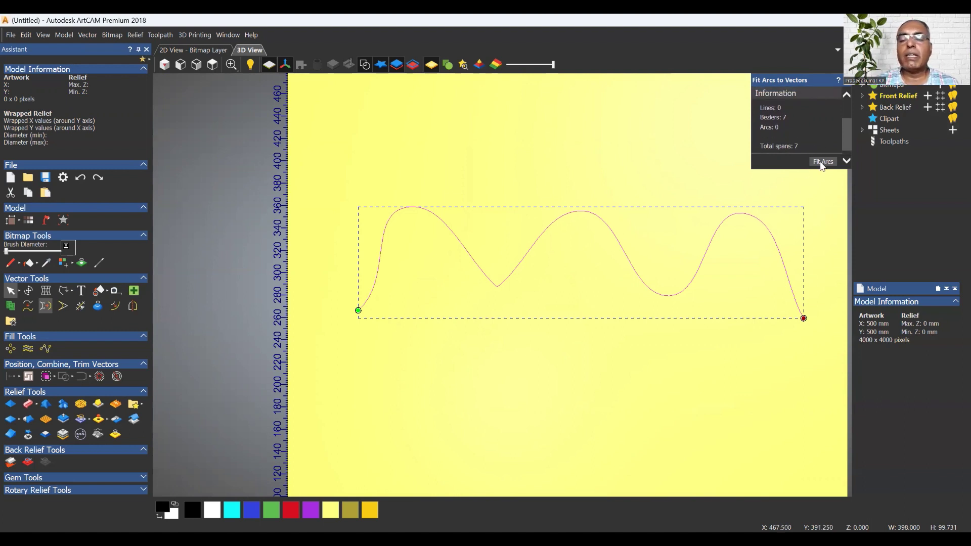
click(822, 162)
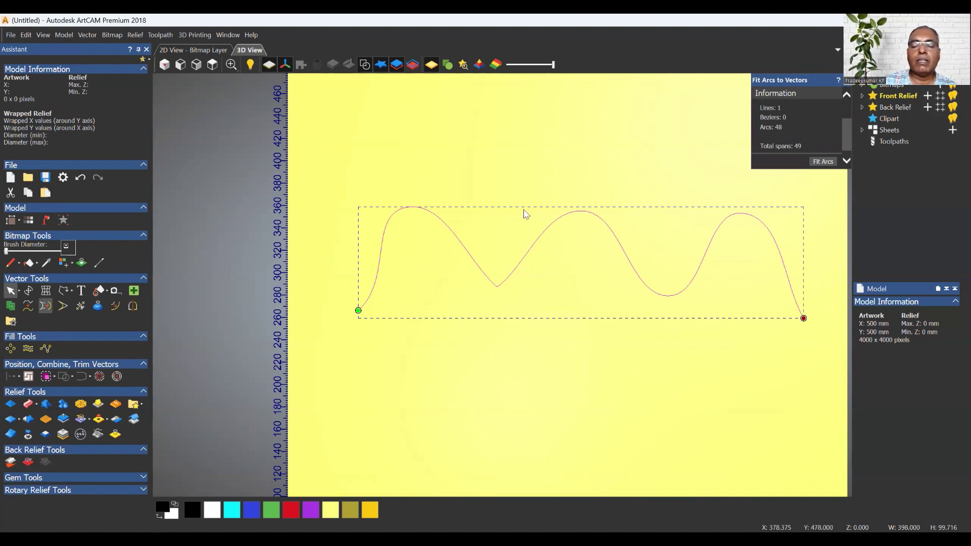
Step: Examine the nodes and arc mid-points along the arc-fitted curve in node editing, especially around its first crest
click(473, 258)
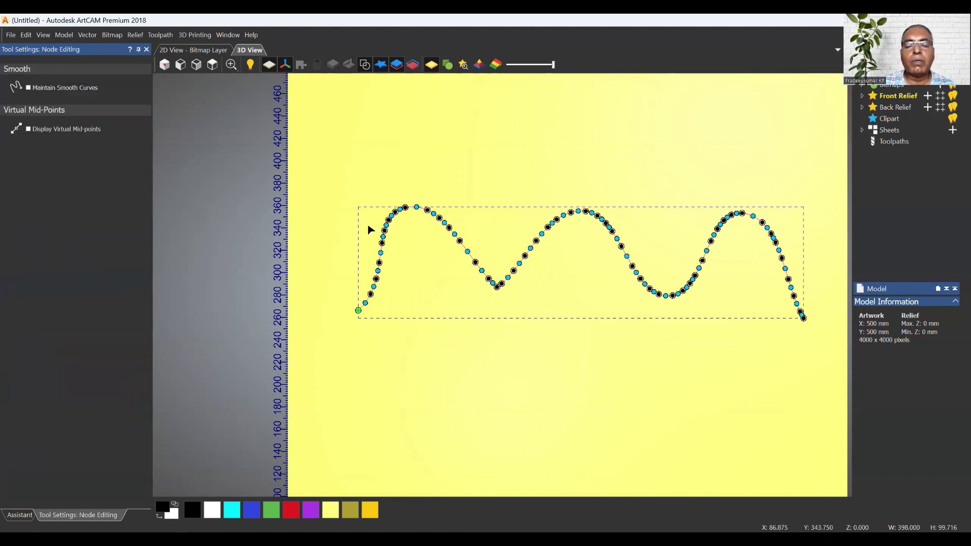
scroll(369, 294, up, 5)
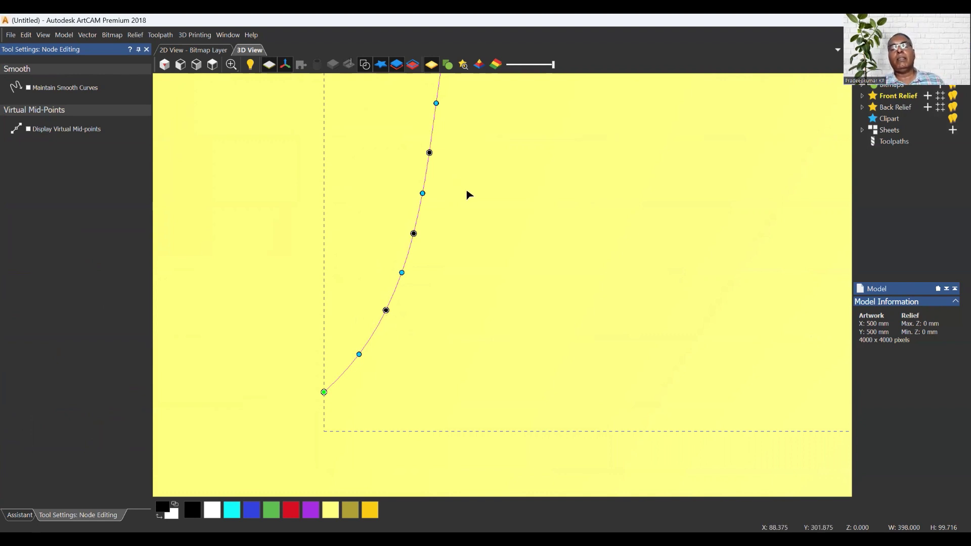
scroll(466, 195, down, 1)
scroll(507, 167, down, 2)
scroll(537, 178, down, 1)
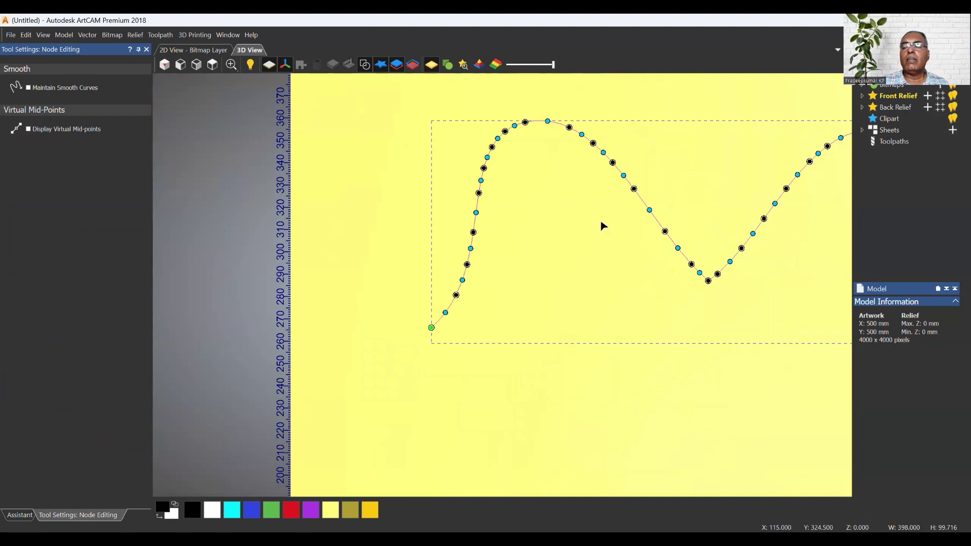
scroll(612, 233, down, 2)
scroll(695, 232, up, 1)
scroll(445, 230, up, 1)
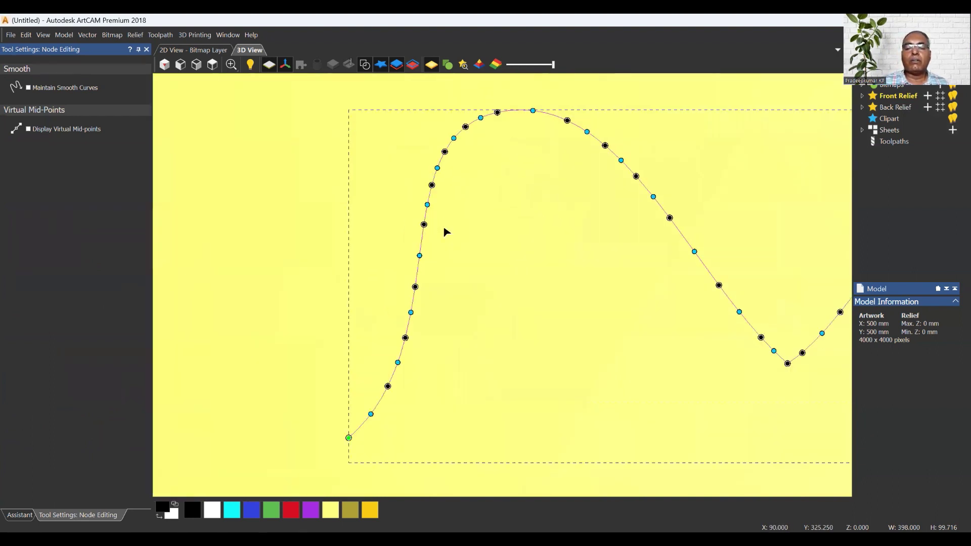
scroll(444, 226, up, 1)
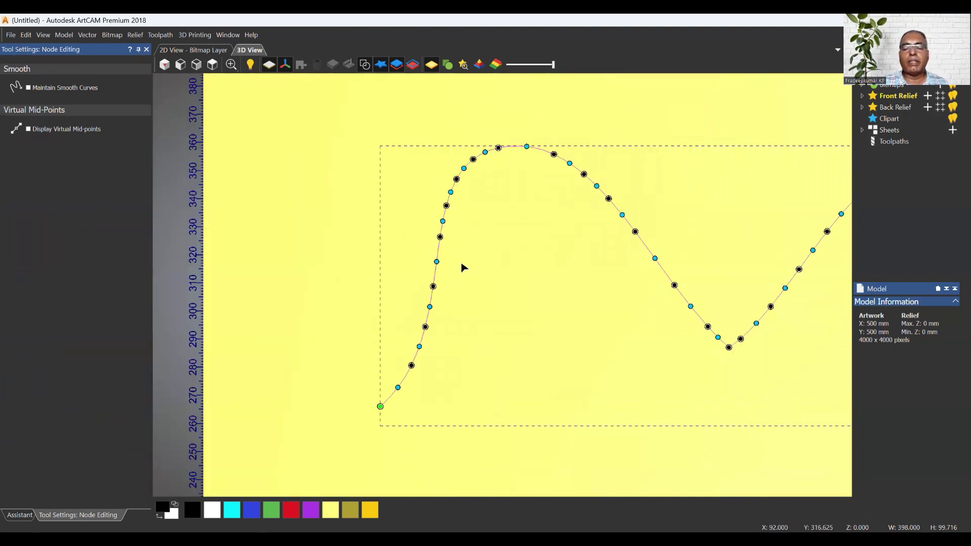
Step: Inspect the arc mid-points on the rising side of the wavy curve's first crest, nudge one slightly, and leave node editing
scroll(464, 269, up, 1)
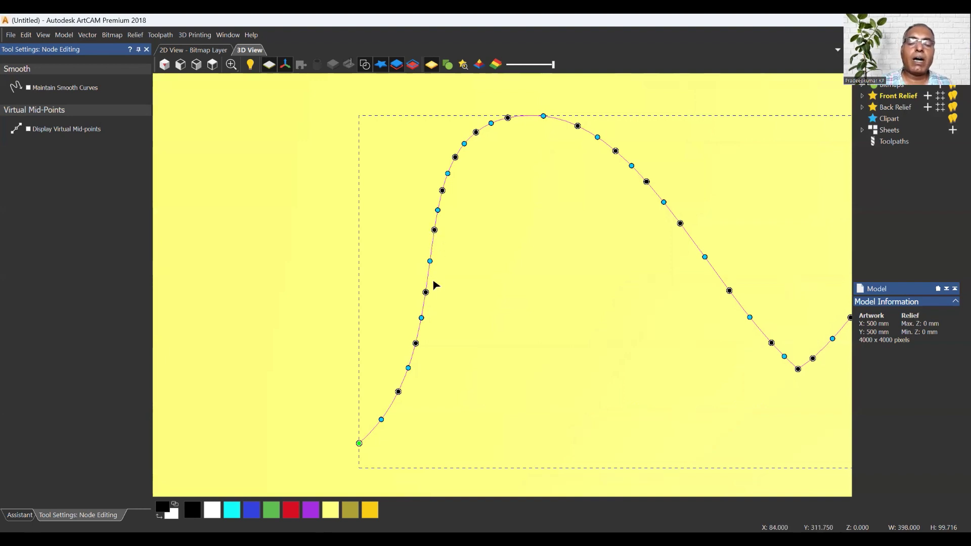
mouse_move(430, 260)
mouse_down()
mouse_move(395, 265)
mouse_move(430, 261)
mouse_up()
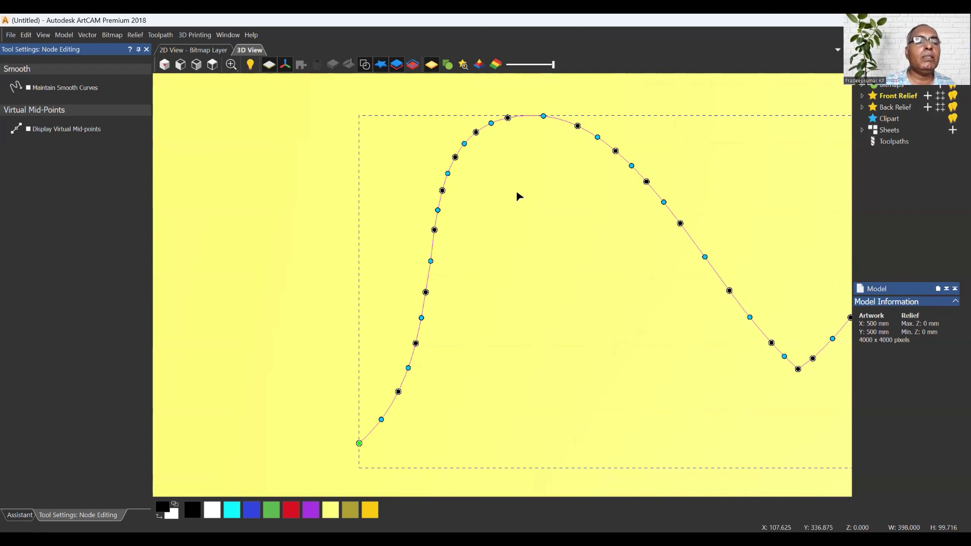
scroll(518, 195, down, 1)
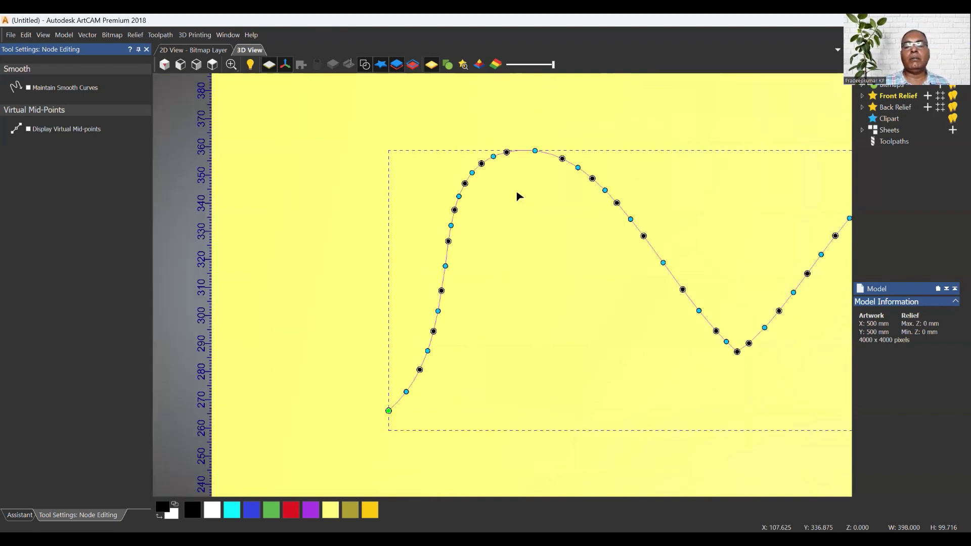
scroll(518, 195, down, 2)
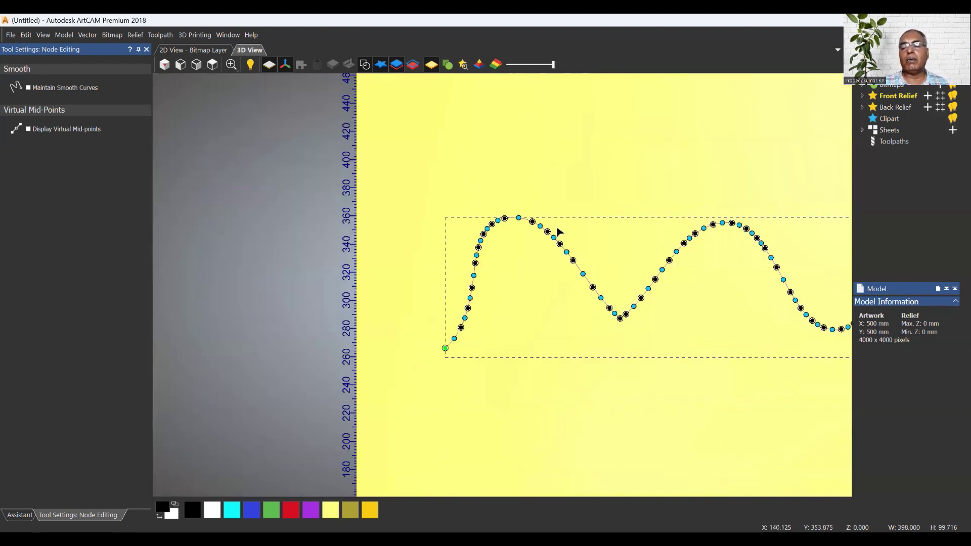
click(146, 50)
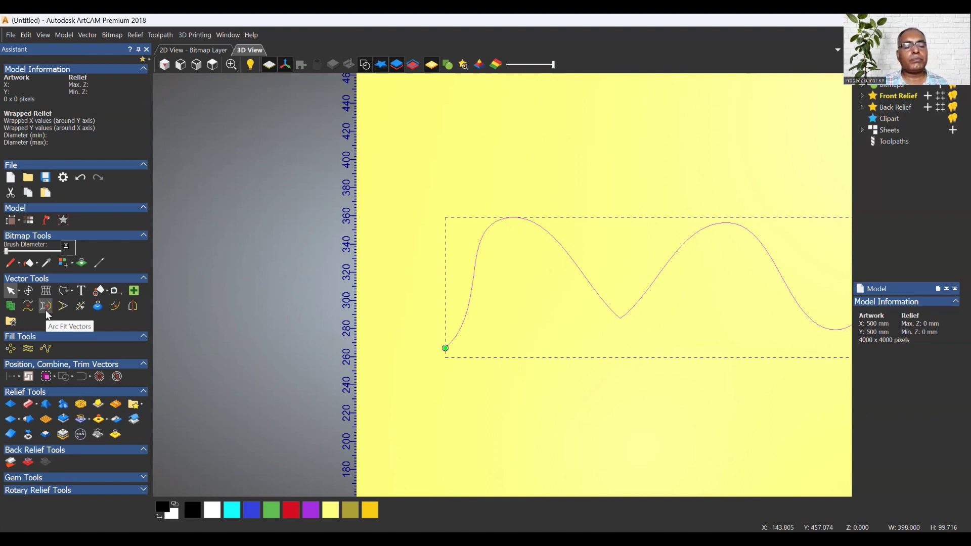
Step: Delete the selected wavy curve from the model
scroll(526, 344, down, 2)
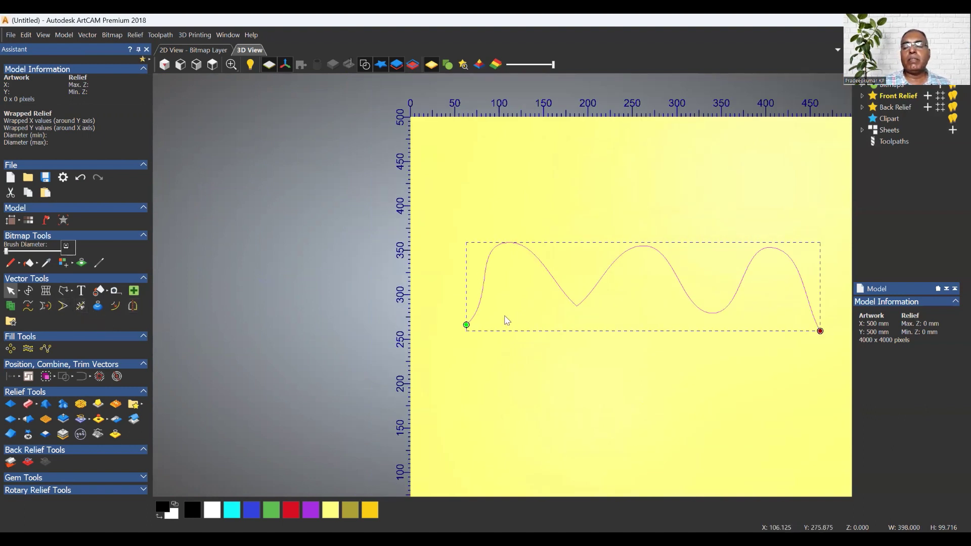
scroll(506, 323, down, 1)
key(Delete)
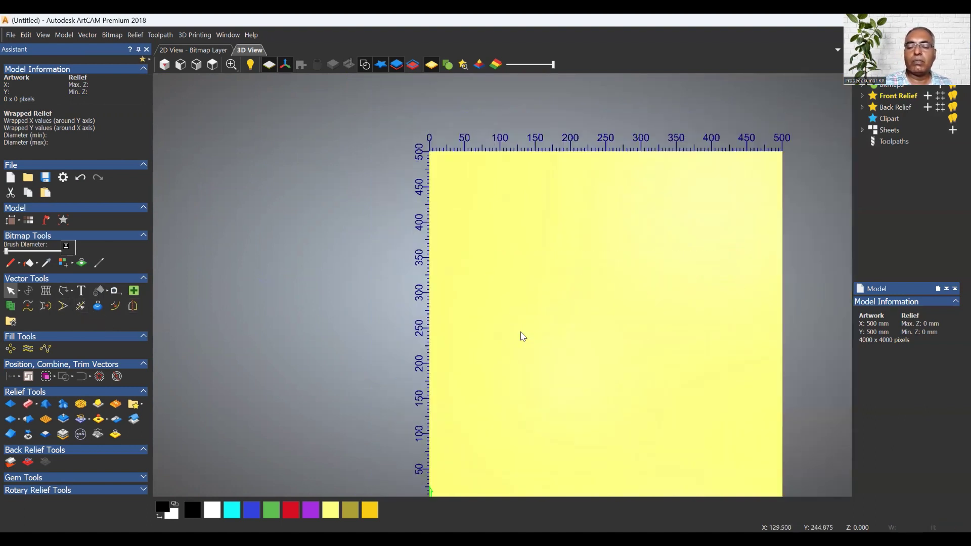
Step: Draw three separate upright rectangles of about 84 × 155 mm, 45 × 119 mm and 47 × 134 mm across the model
click(72, 291)
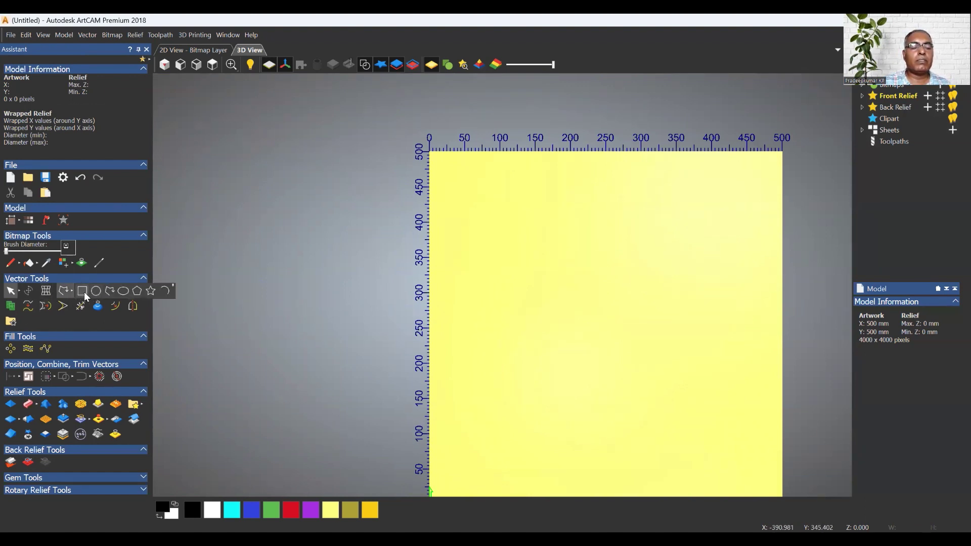
click(82, 291)
drag(522, 252, 582, 361)
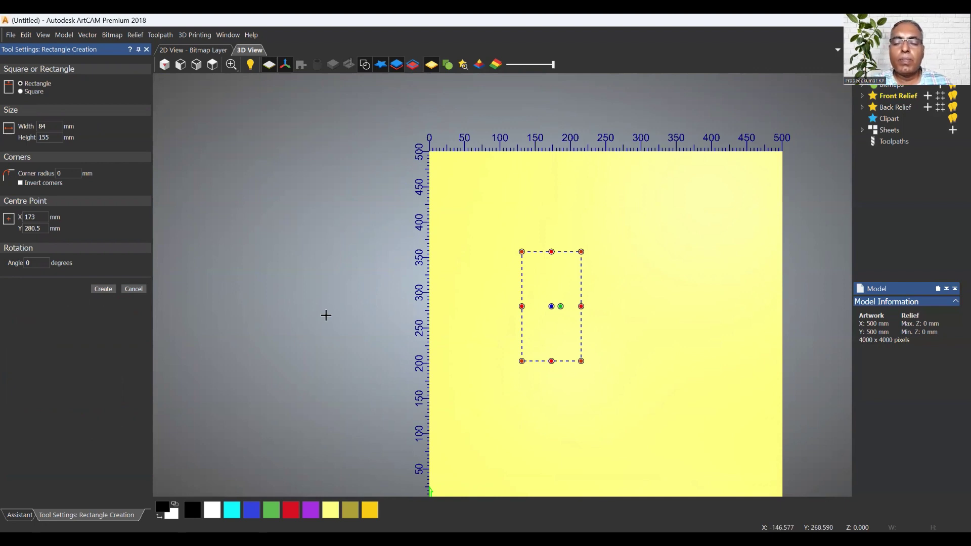
click(622, 238)
drag(644, 304, 651, 314)
drag(698, 208, 731, 302)
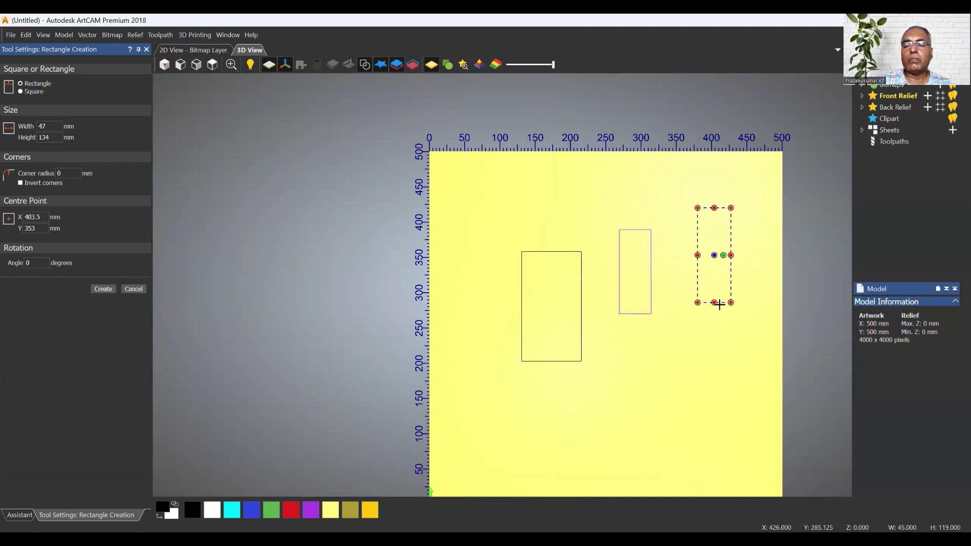
click(103, 290)
click(134, 289)
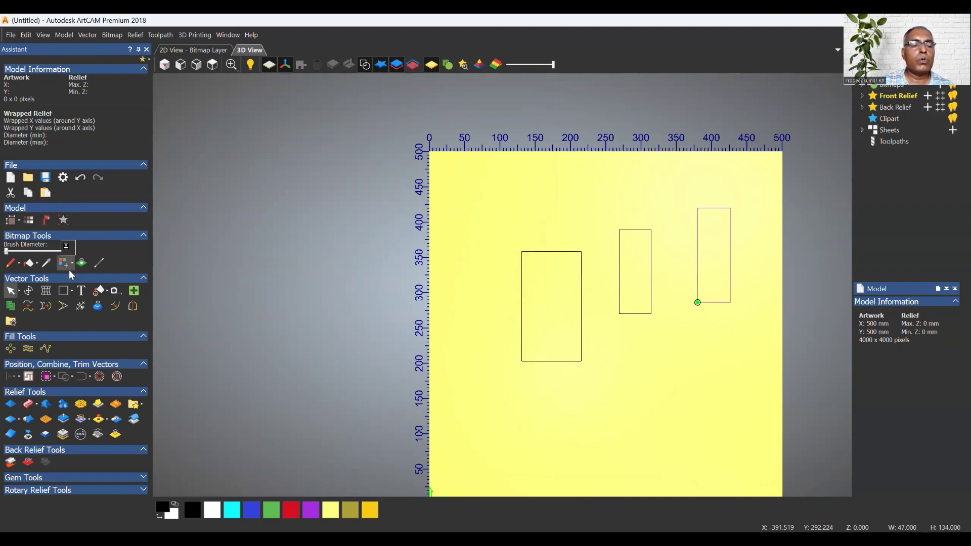
Step: Draw eight separate straight polylines below and between the rectangles, with several of them crossing, and leave nothing selected
click(73, 291)
click(112, 293)
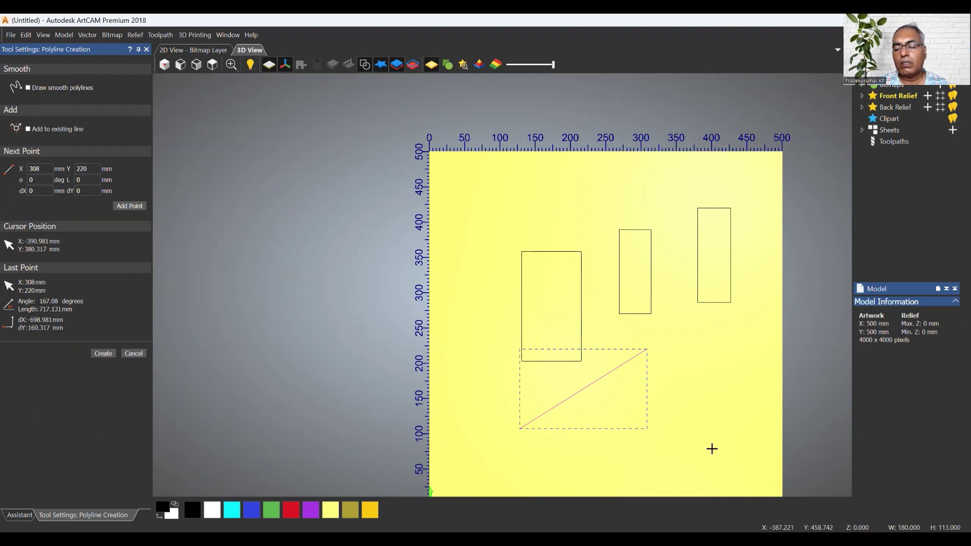
click(737, 429)
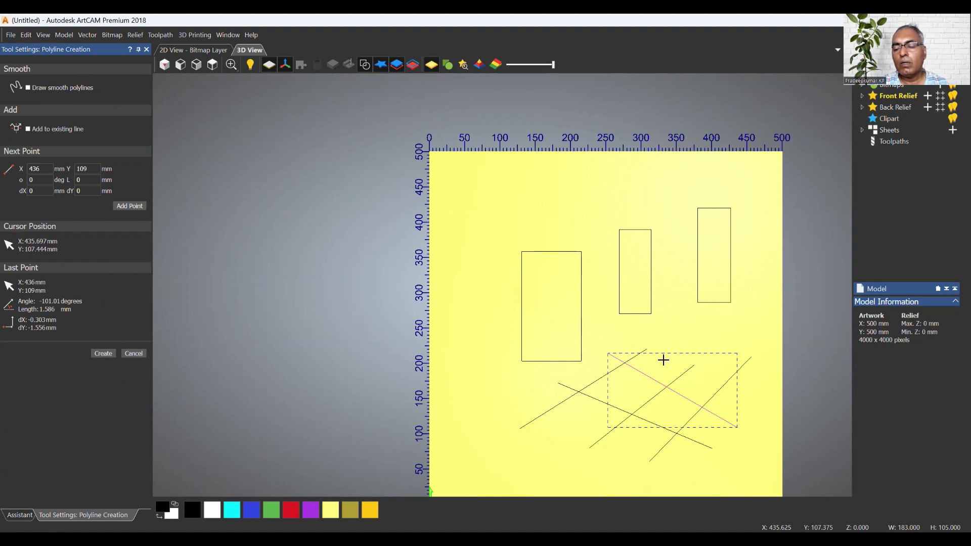
click(132, 353)
click(501, 272)
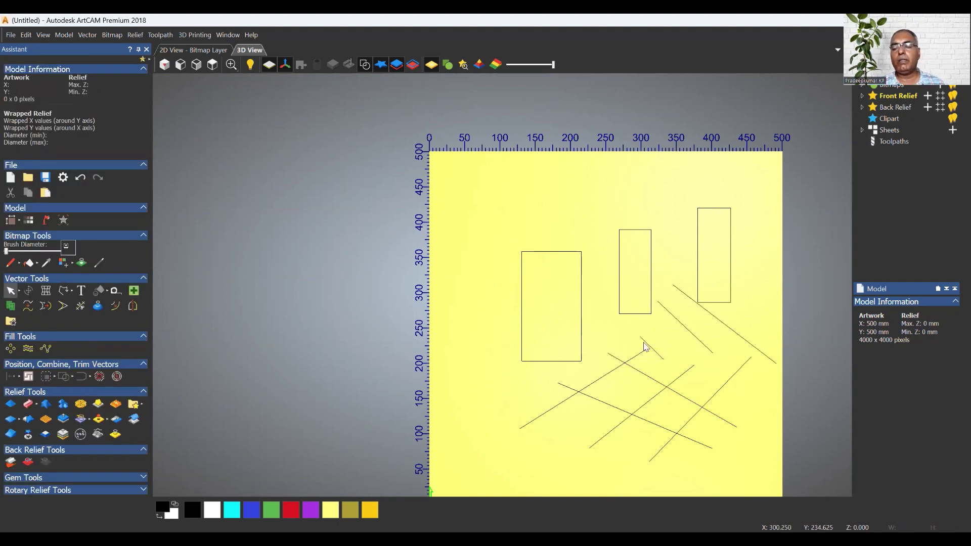
Step: Try a 5 mm Fillet arc on the upper-left corner of the largest rectangle and undo it
click(523, 274)
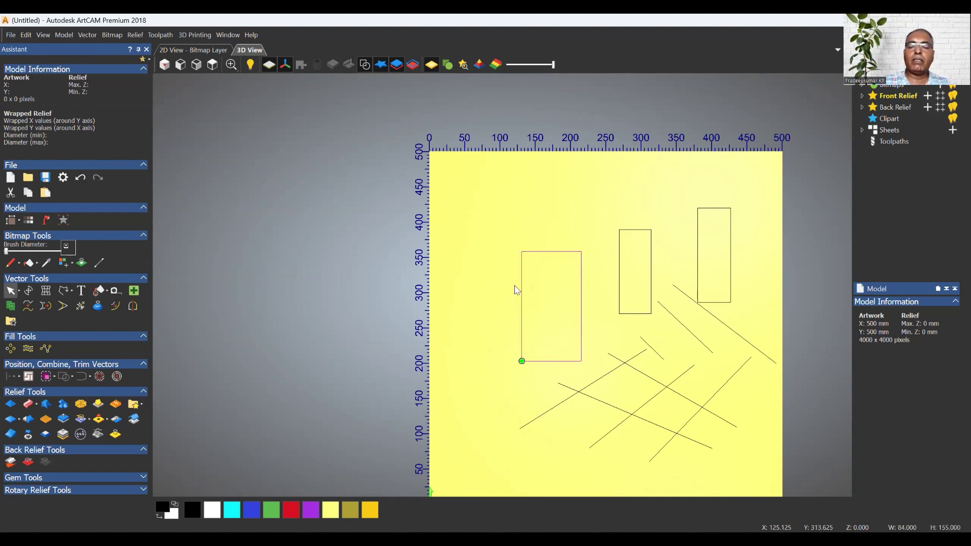
click(62, 307)
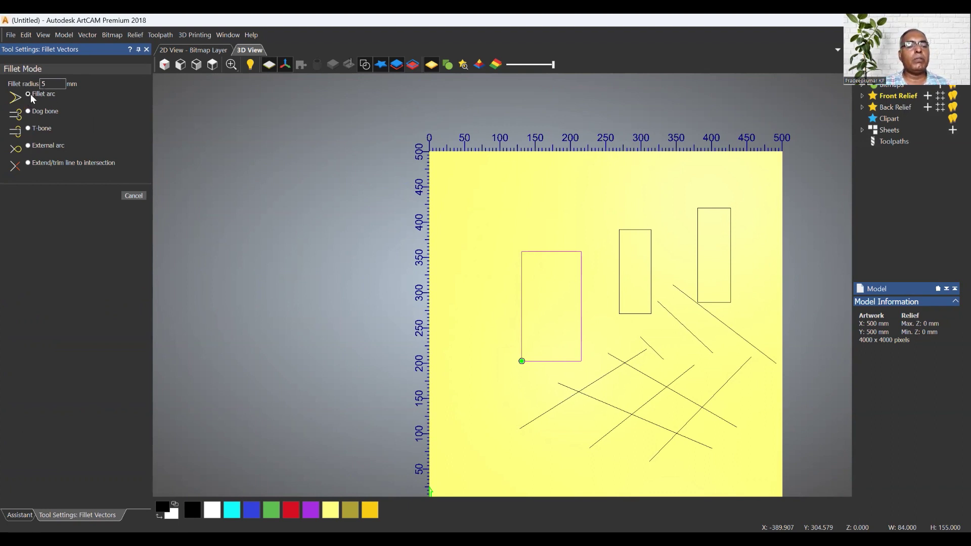
click(528, 260)
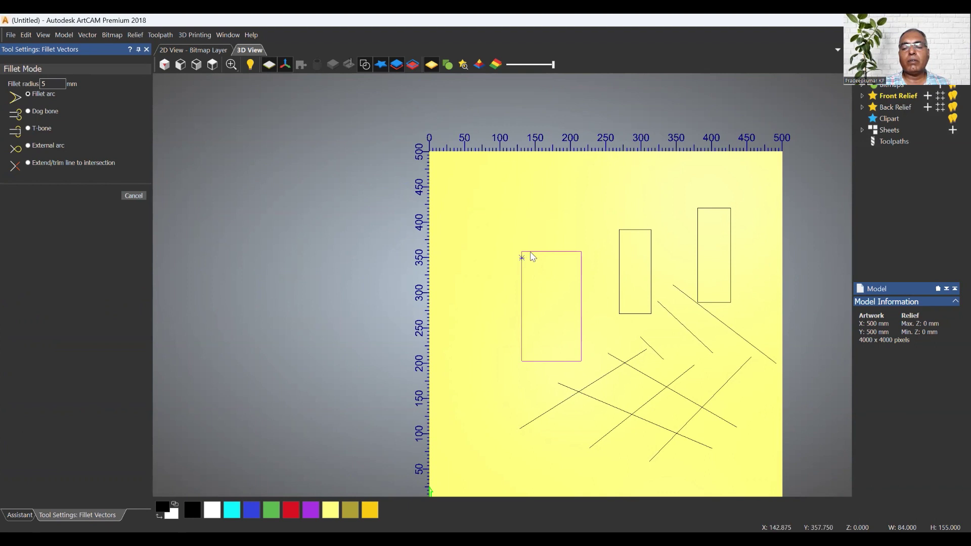
scroll(531, 258, up, 5)
scroll(520, 262, up, 2)
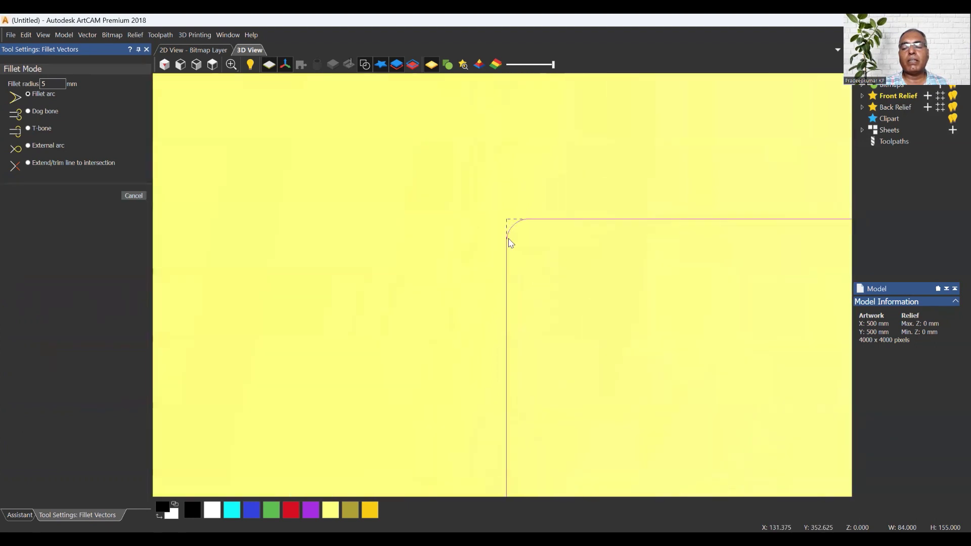
click(412, 241)
Step: Set the fillet radius to 10 mm, try the Fillet arc on the largest rectangle's upper-left corner, and undo that fillet
double_click(52, 86)
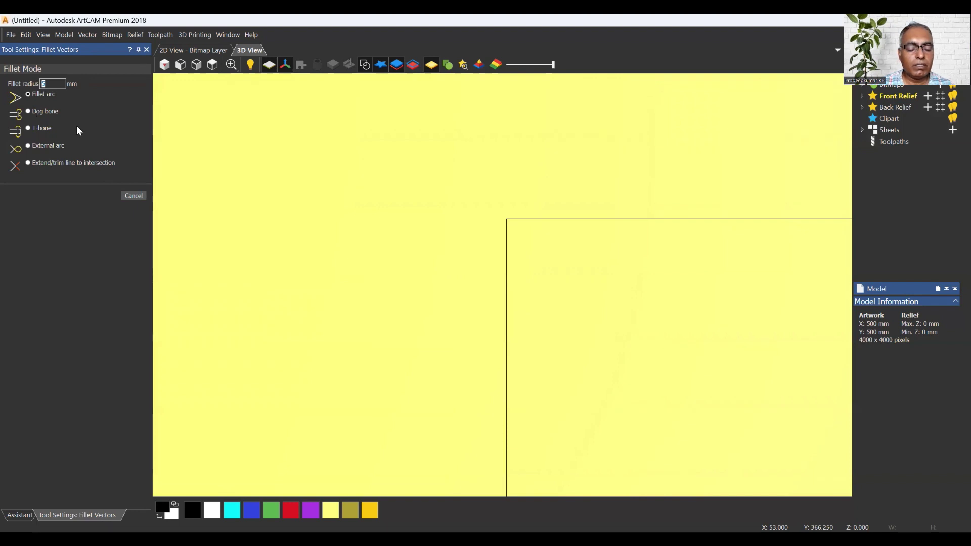
text(10)
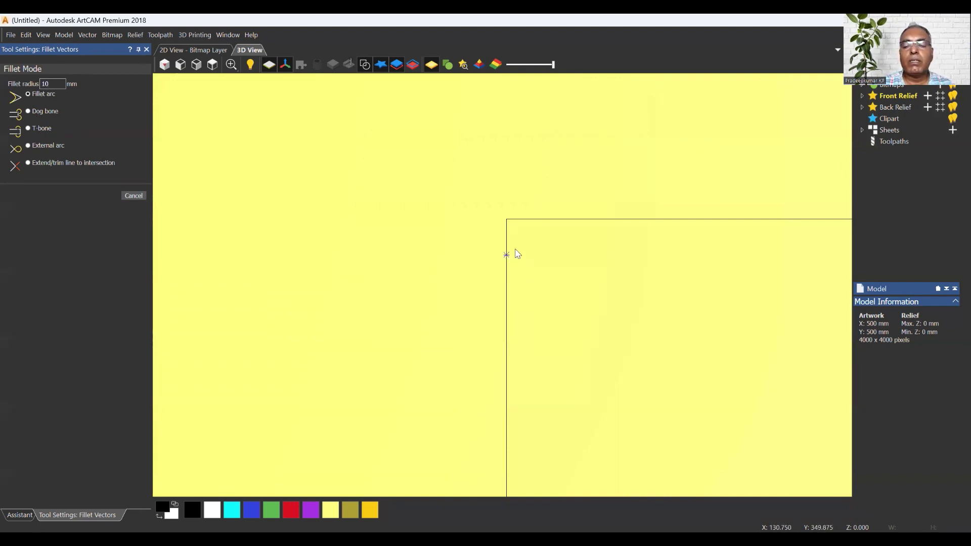
click(536, 223)
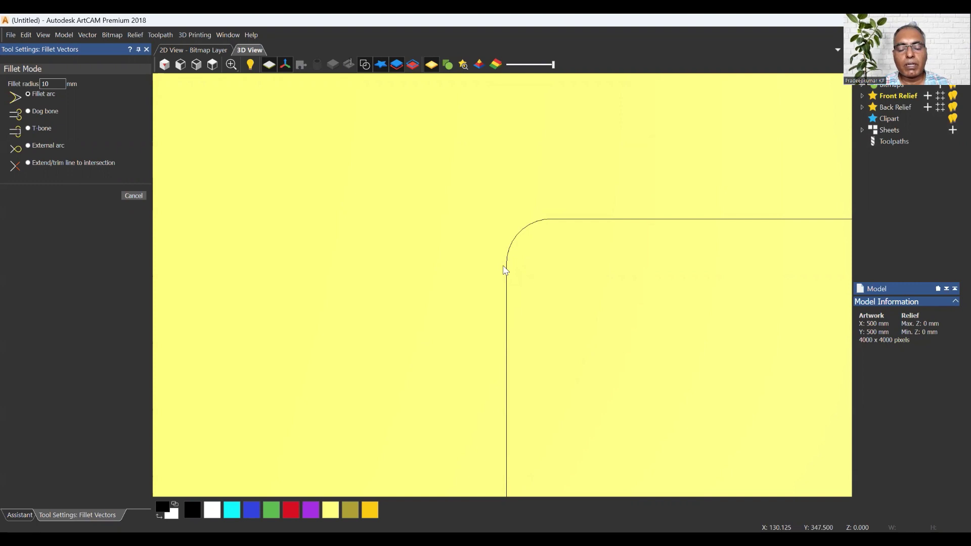
key(ctrl+z)
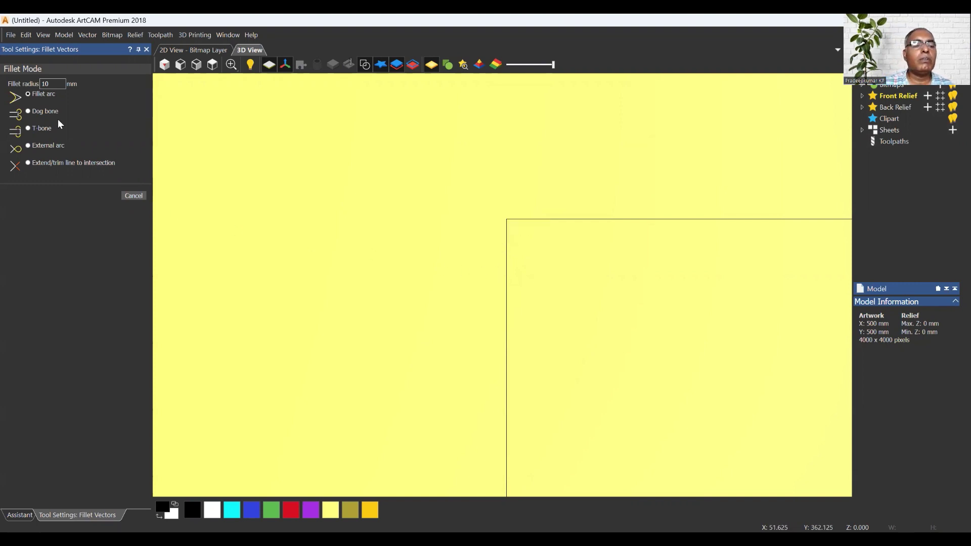
Step: Try 10 mm Dog bone fillets on both upper corners of the largest rectangle and undo them
click(28, 111)
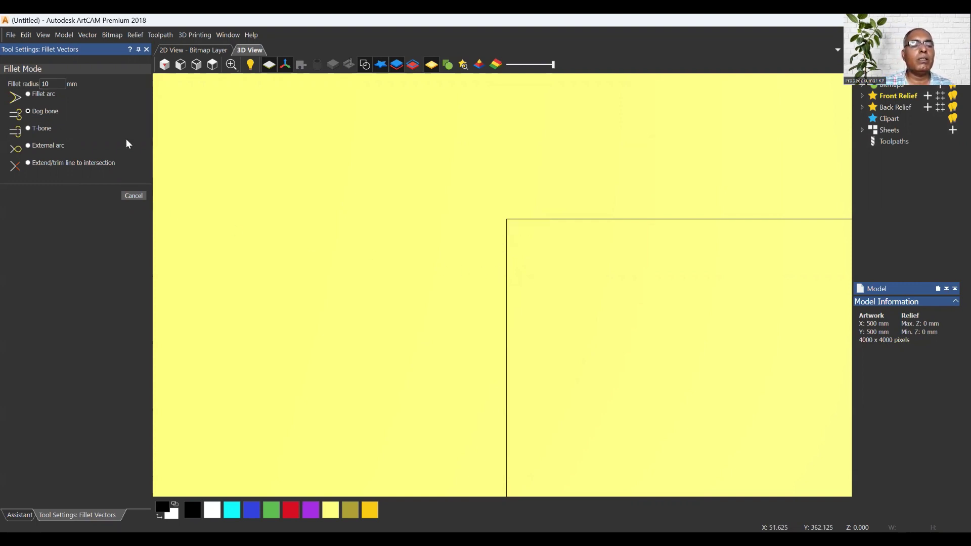
click(527, 222)
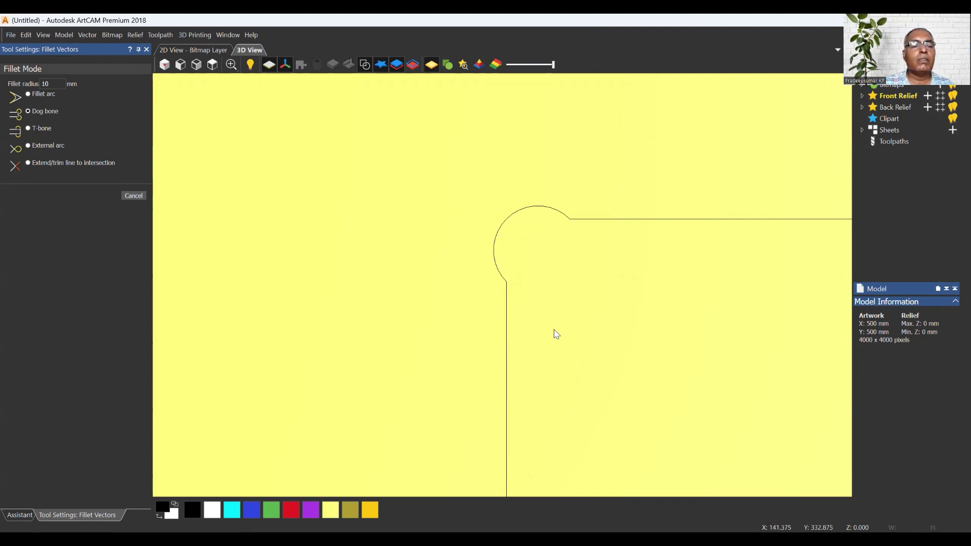
scroll(556, 332, down, 3)
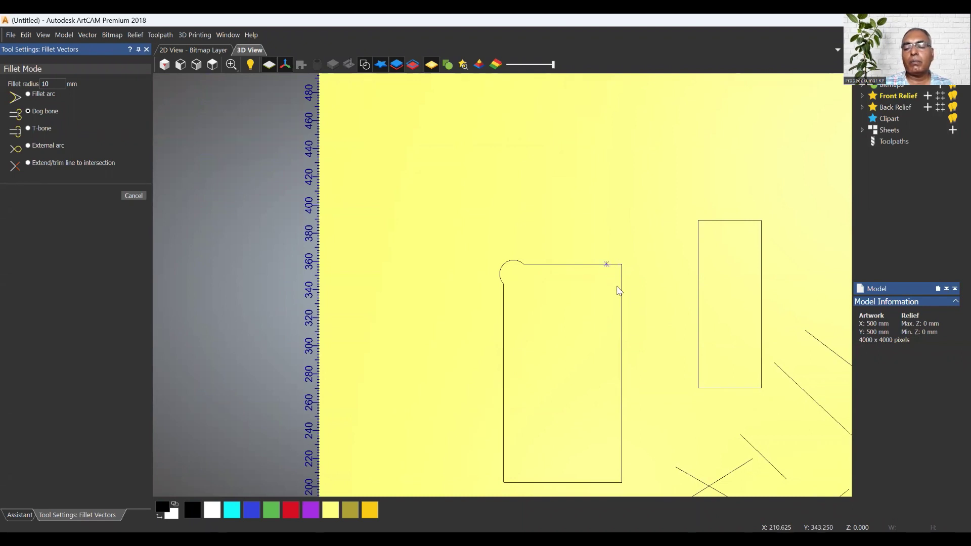
click(622, 281)
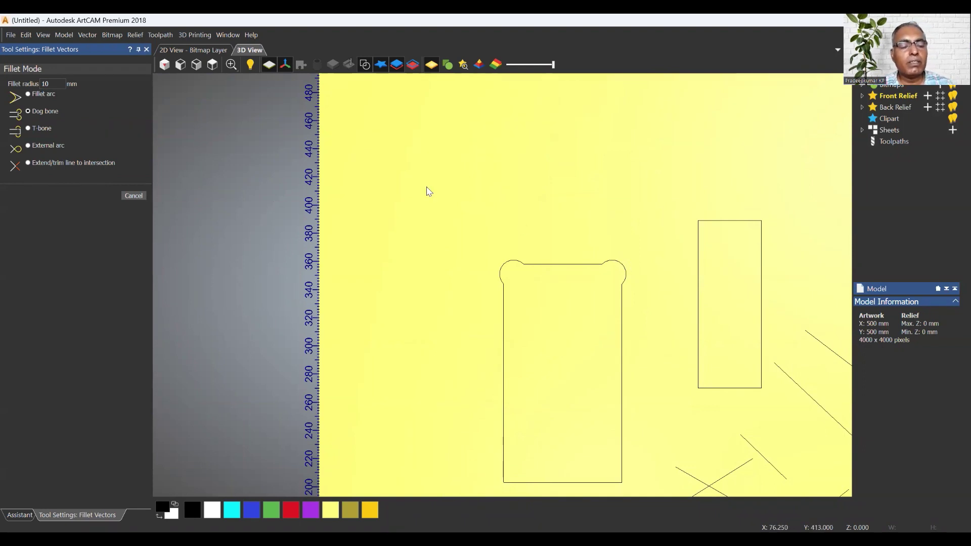
key(ctrl+z)
key(ctrl+z)
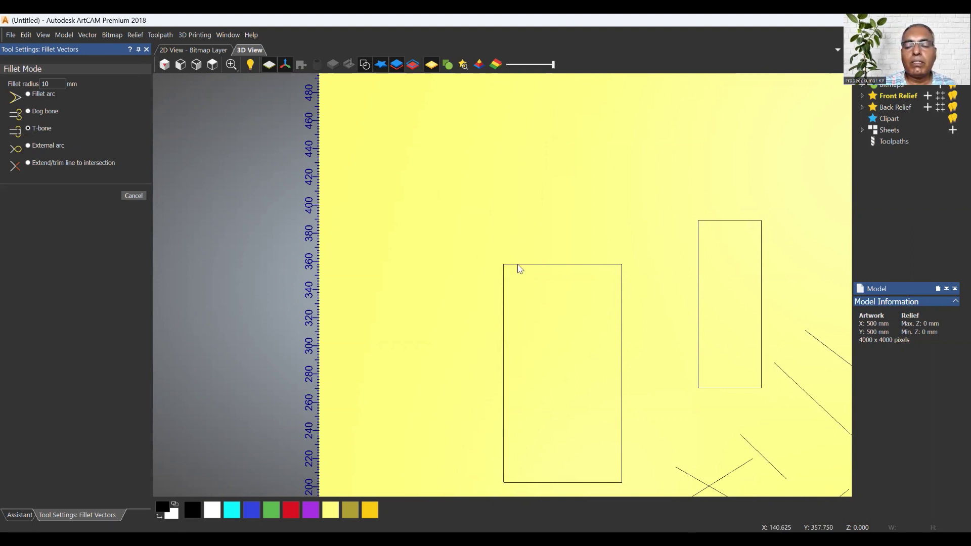
Step: Try 10 mm T-bone fillets on all four corners of the largest rectangle and undo them
click(504, 284)
click(606, 264)
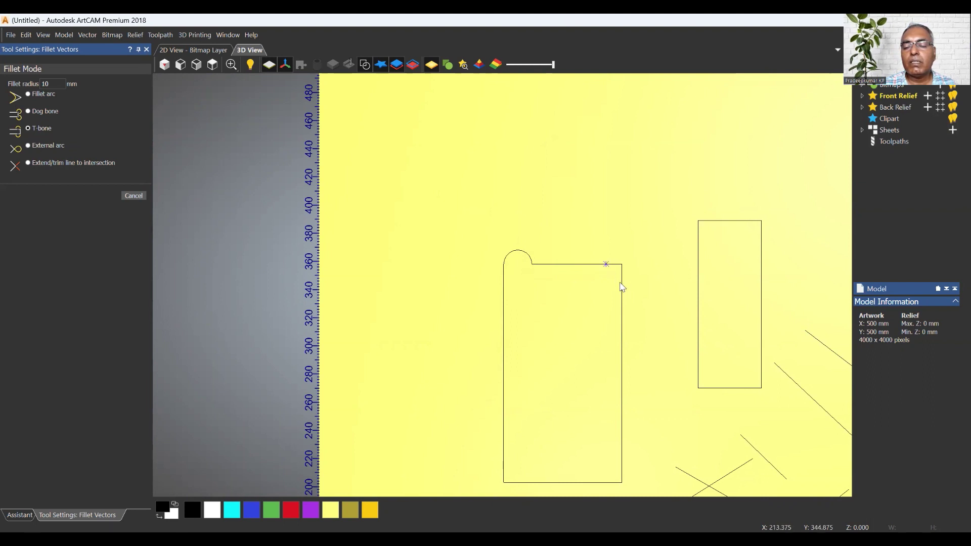
click(622, 288)
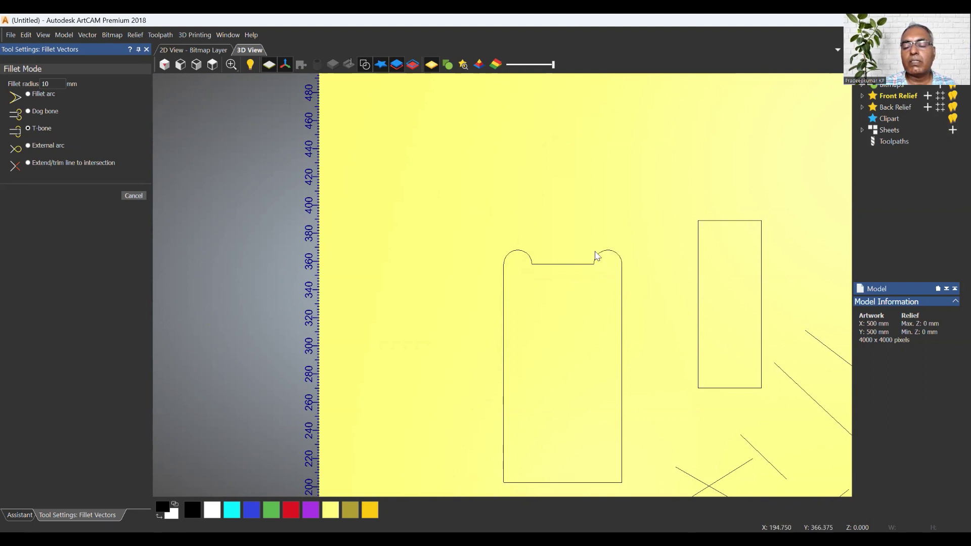
click(623, 435)
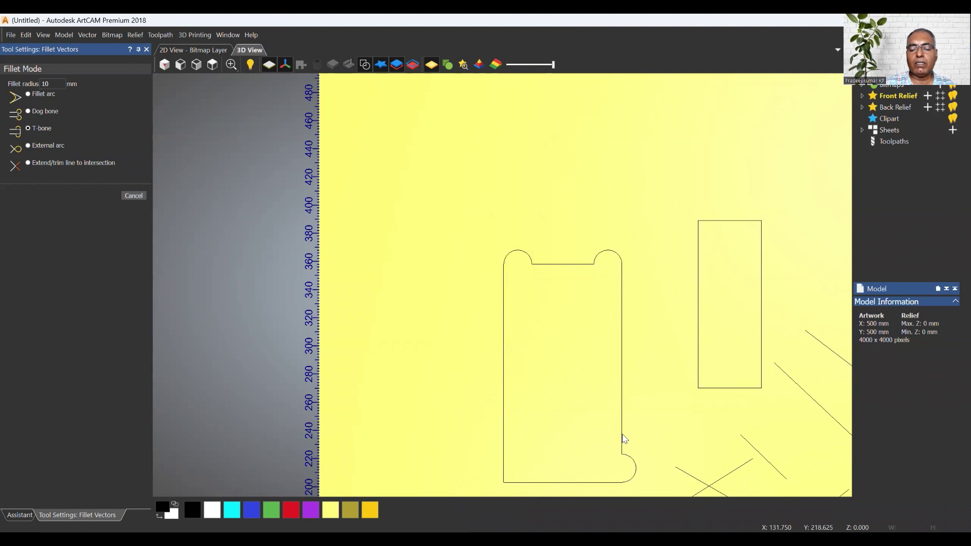
click(507, 473)
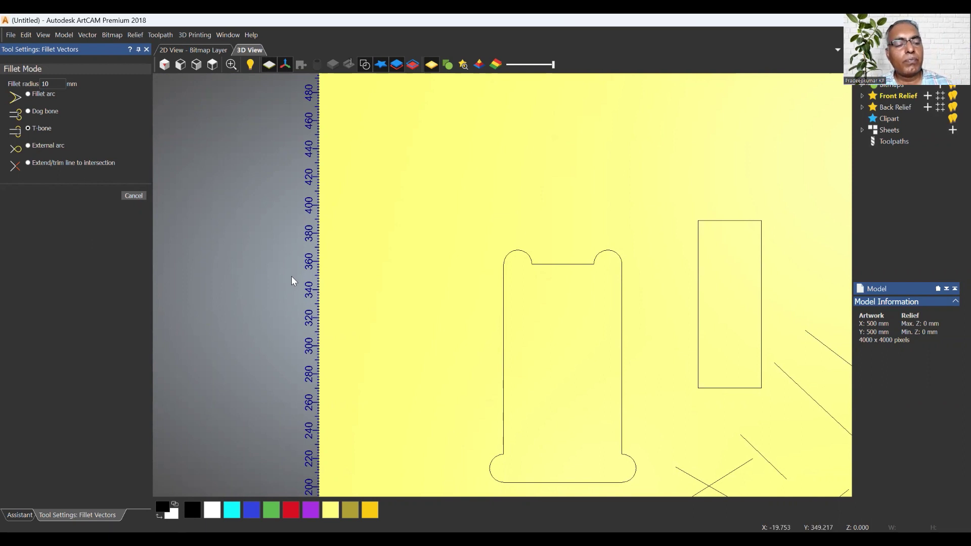
key(ctrl+z)
key(ctrl+z)
key(ctrl+z)
key(ctrl+z)
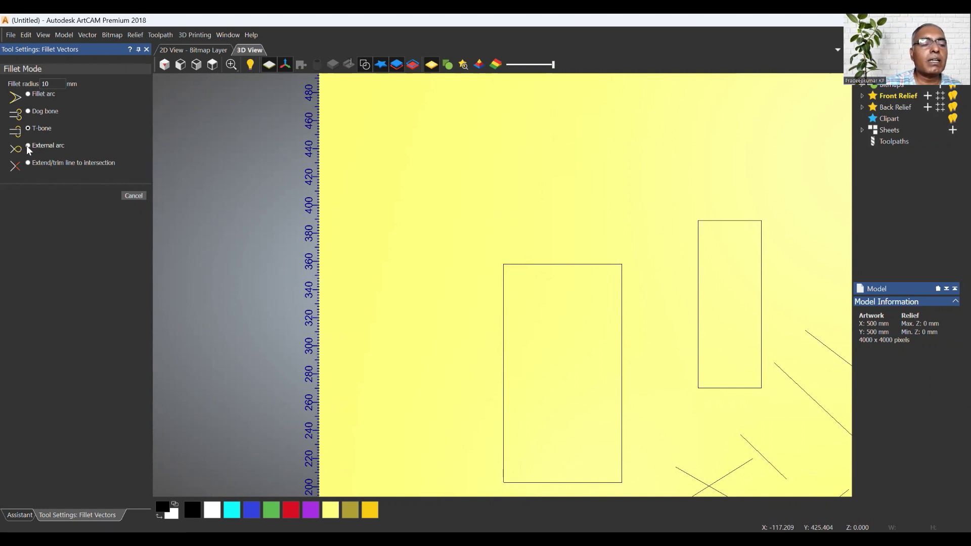
Step: Try 10 mm External arc fillets on both upper corners of the largest rectangle and undo them
click(508, 278)
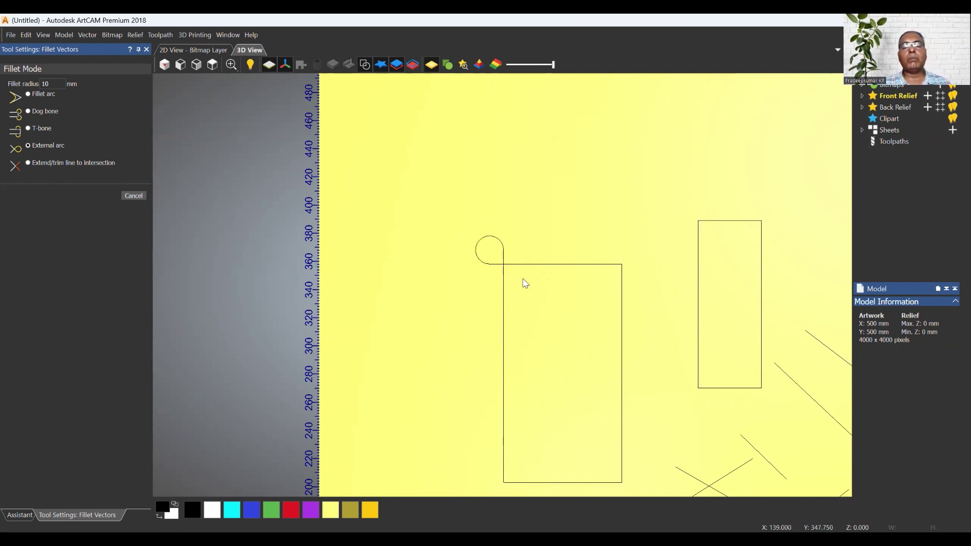
click(617, 268)
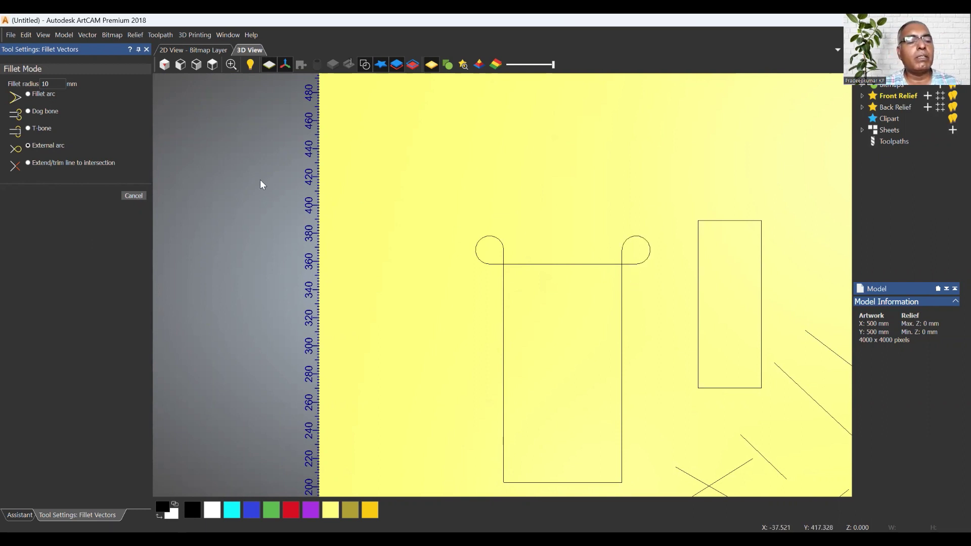
key(ctrl+z)
key(ctrl+z)
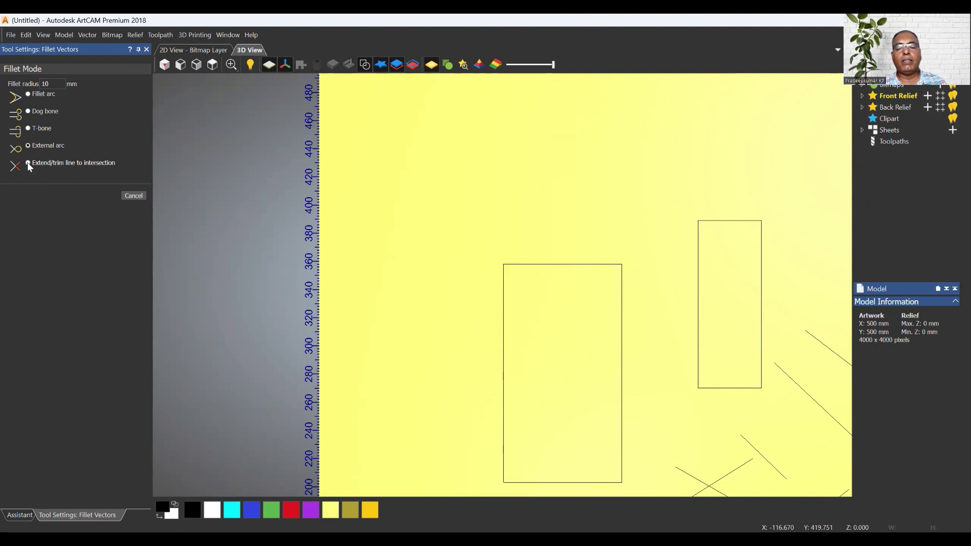
Step: Try Extend/trim line to intersection on the long diagonal and the short line near its upper end, and undo it
scroll(674, 386, down, 1)
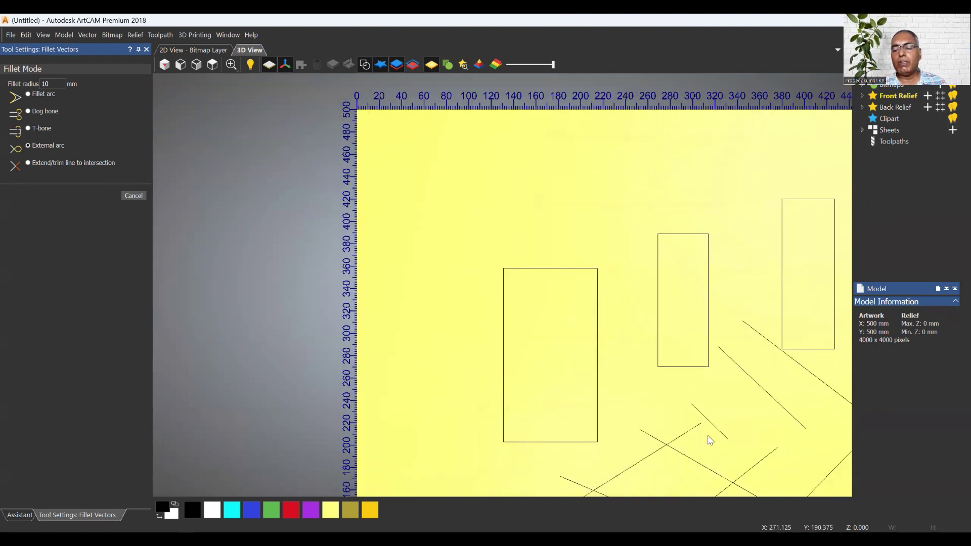
click(658, 449)
click(710, 440)
click(569, 301)
click(28, 162)
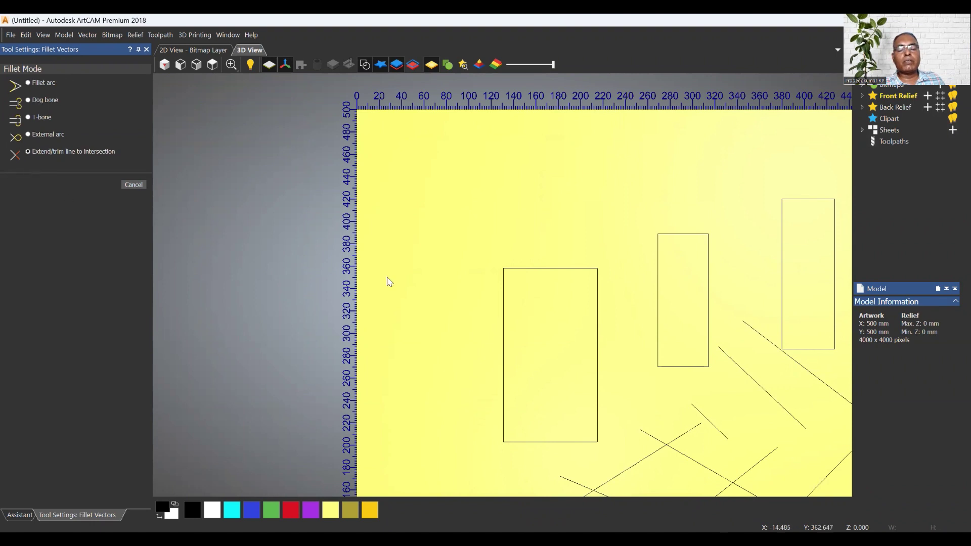
click(696, 427)
click(718, 430)
scroll(706, 427, up, 2)
scroll(707, 428, up, 4)
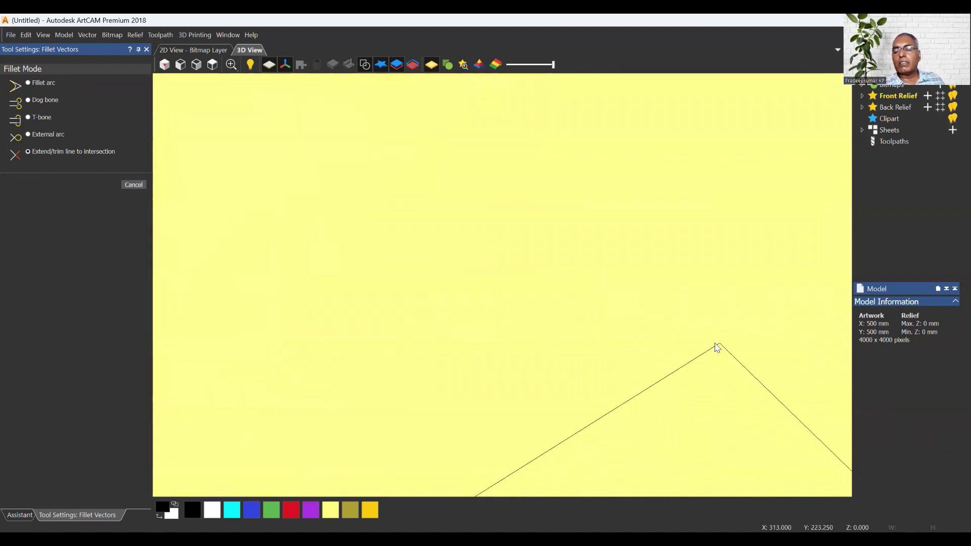
middle_drag(714, 360, 543, 326)
scroll(543, 326, down, 3)
scroll(460, 297, up, 1)
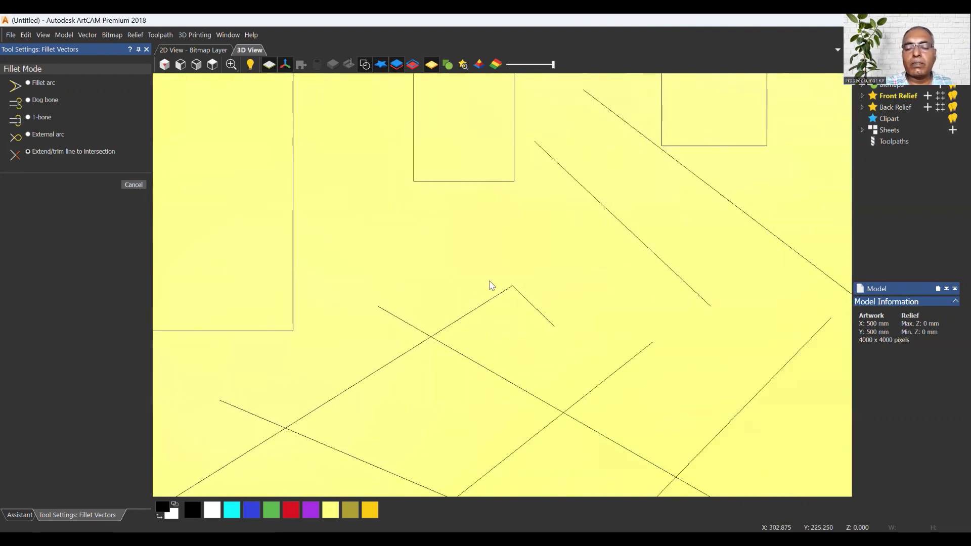
click(541, 302)
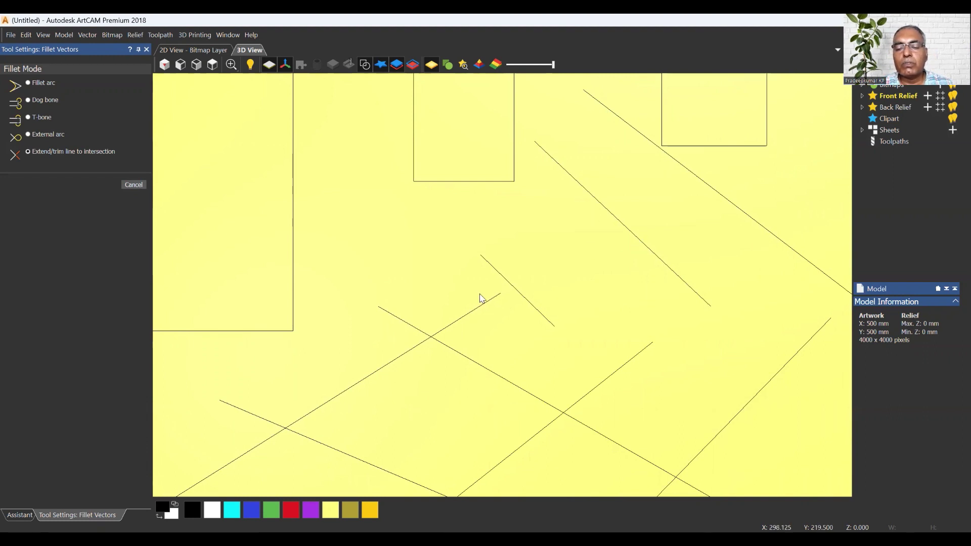
Step: Extend the long diagonal to the line beyond the short one and round their corner with a 10 mm Fillet arc
click(621, 226)
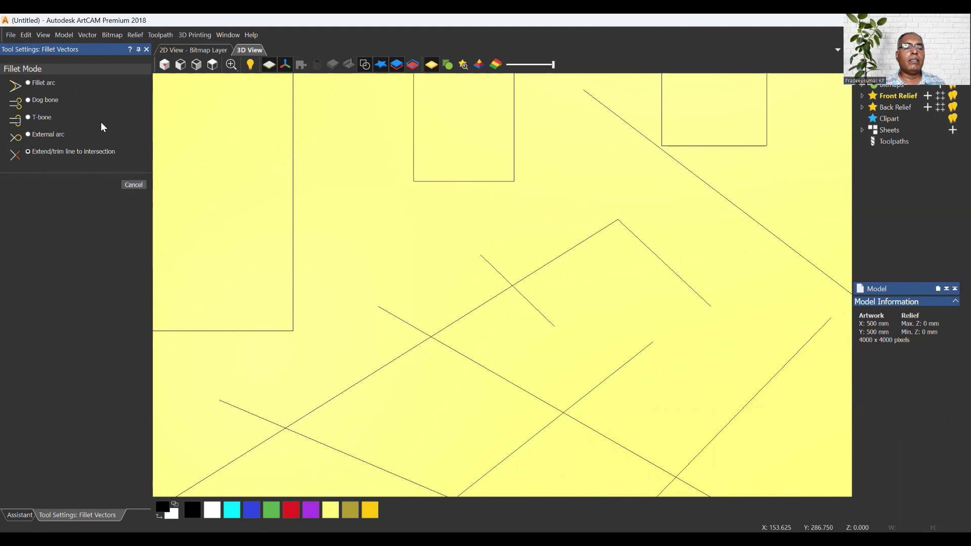
click(29, 82)
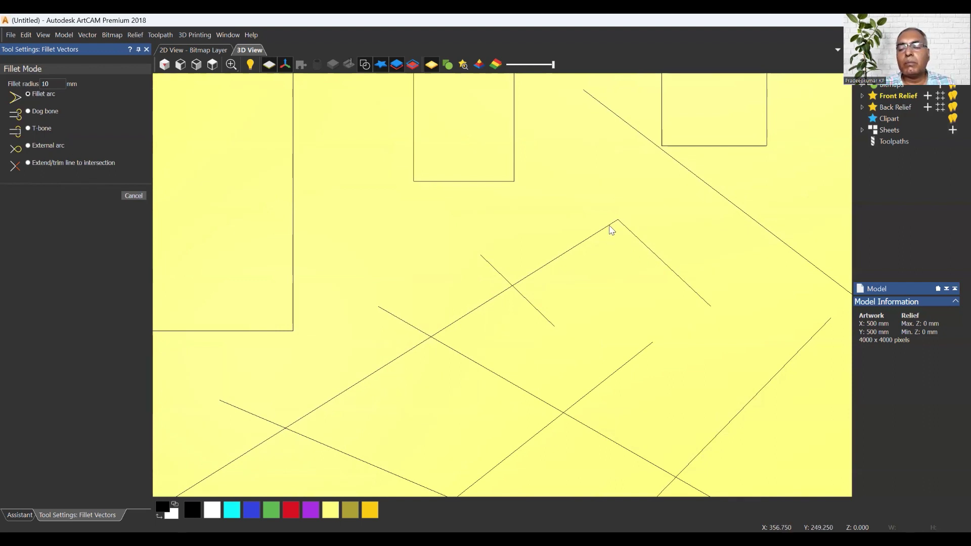
click(630, 235)
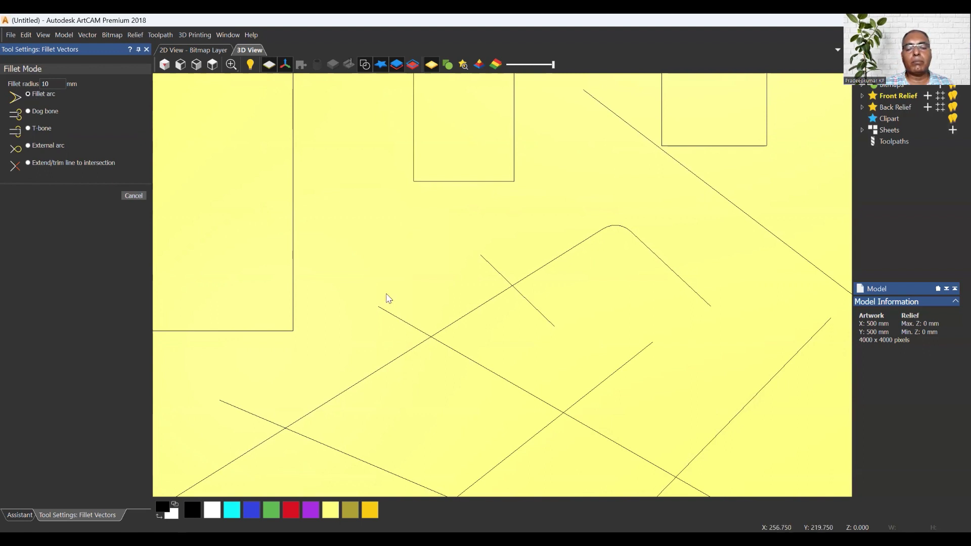
Step: Extend/trim the two rightmost lines to their intersection, round the corner with a 10 mm Fillet arc, and close the fillet tool
scroll(451, 327, down, 1)
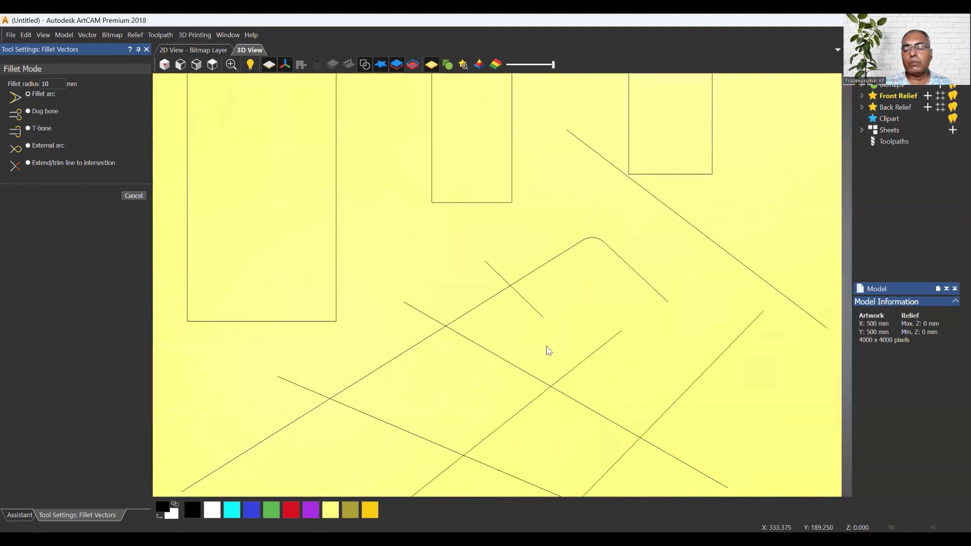
scroll(546, 349, down, 2)
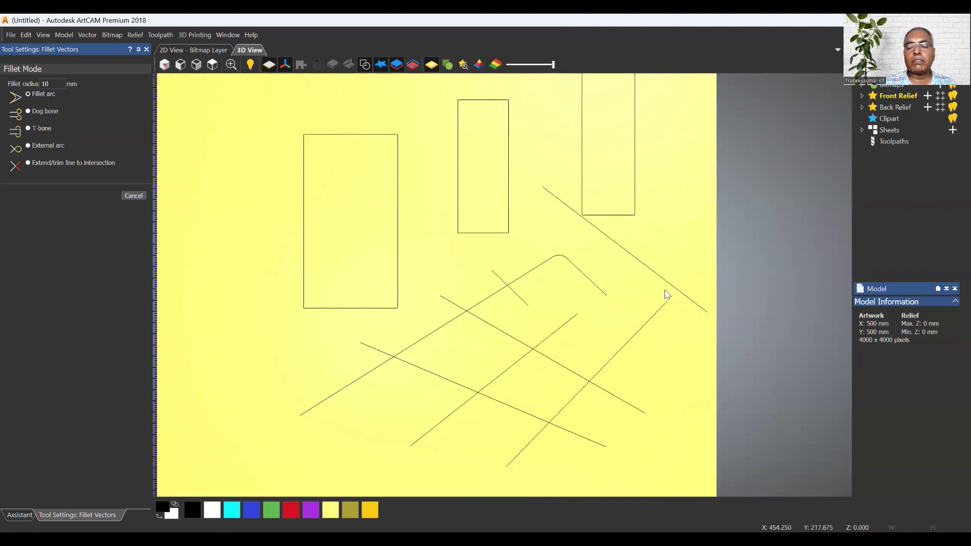
click(29, 163)
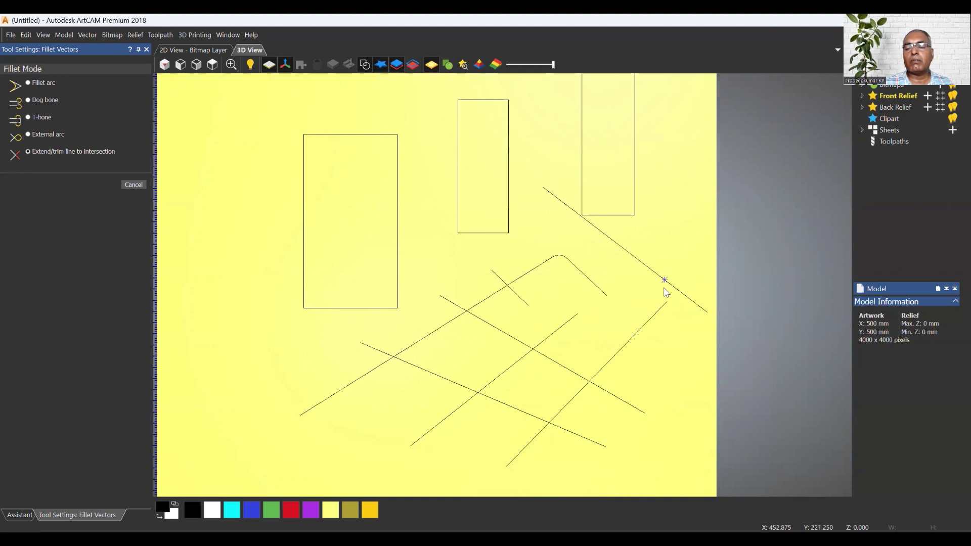
click(664, 312)
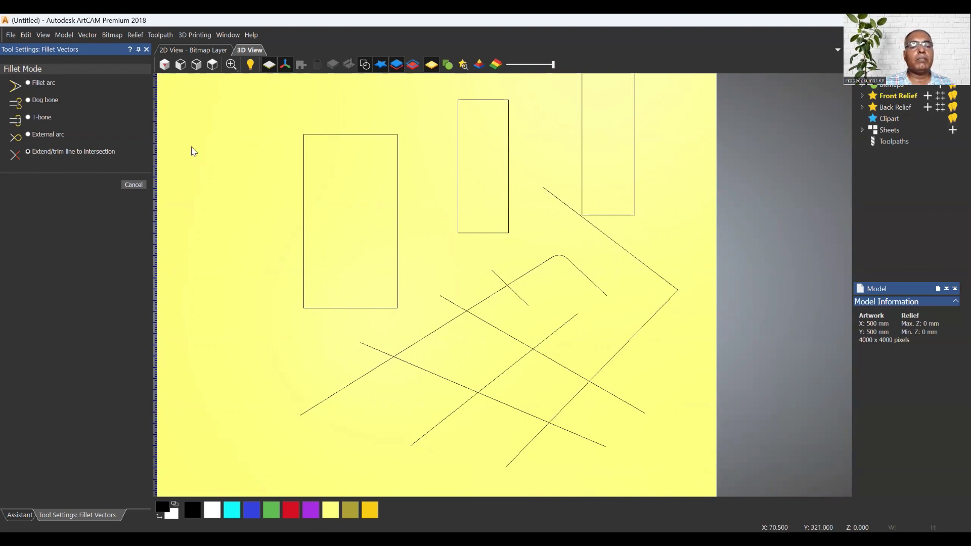
click(43, 83)
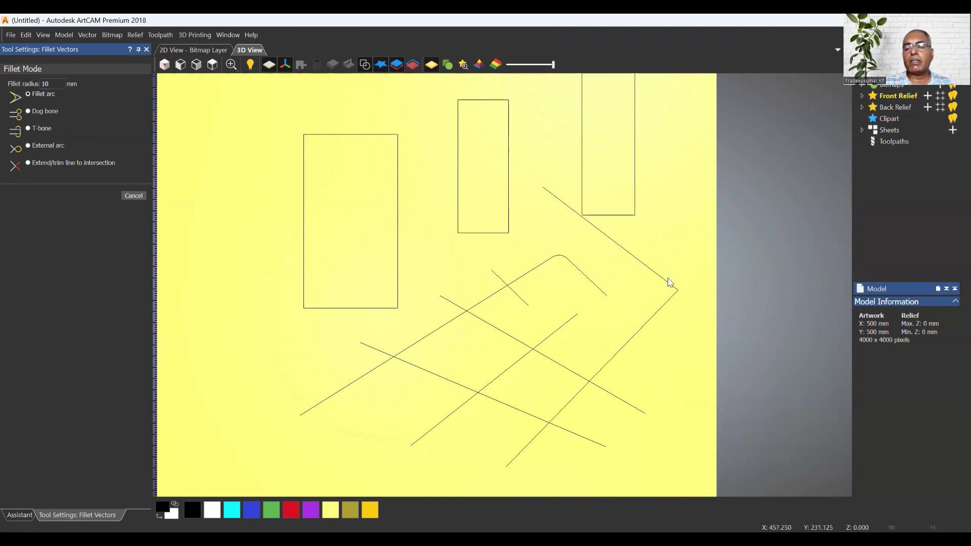
click(668, 299)
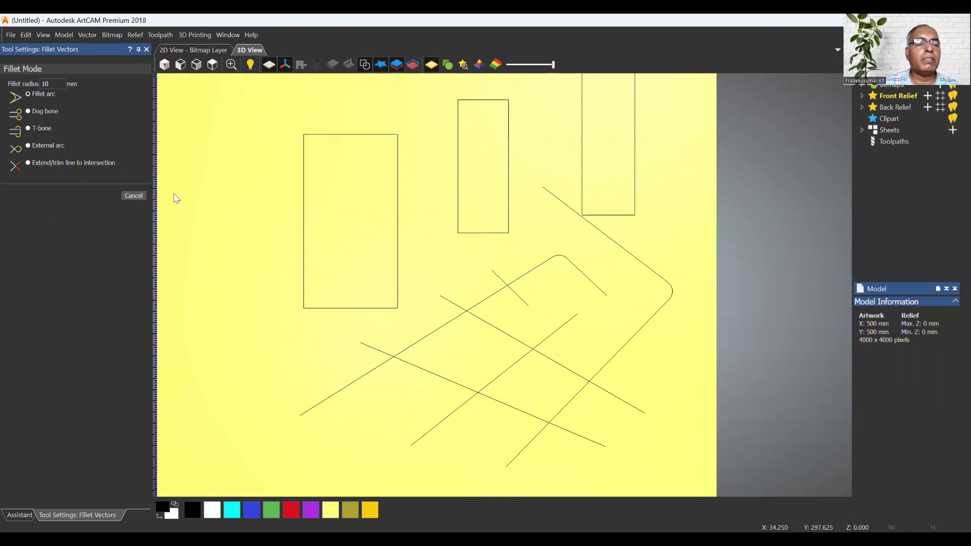
click(128, 197)
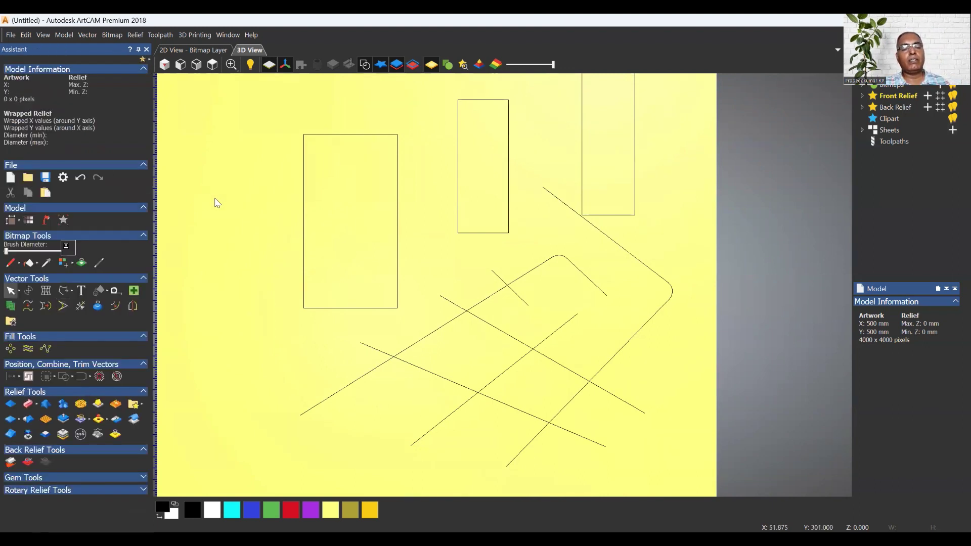
Step: With Auto join off, trim the middle diagonal's upper end, both ends of the upper crossing line and the short line's upper end
click(78, 306)
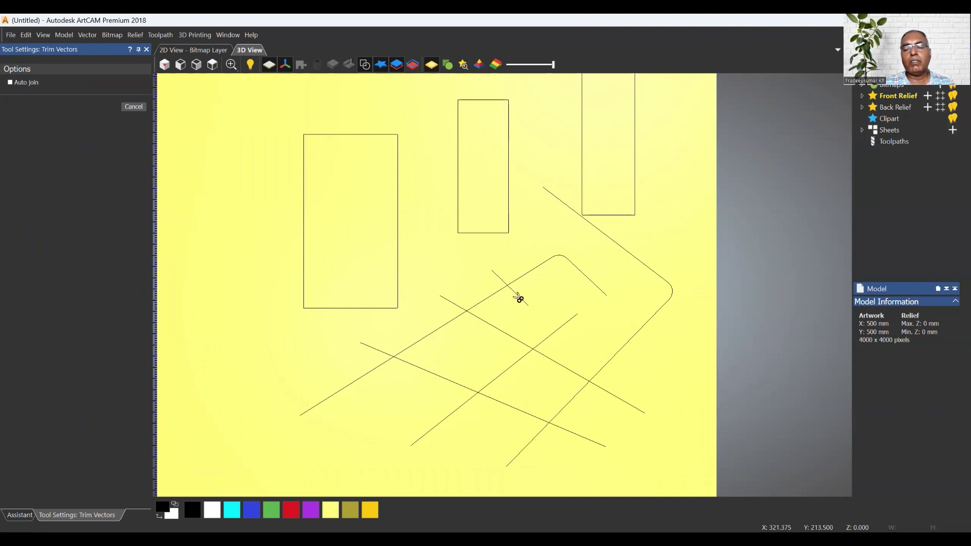
click(560, 327)
click(454, 305)
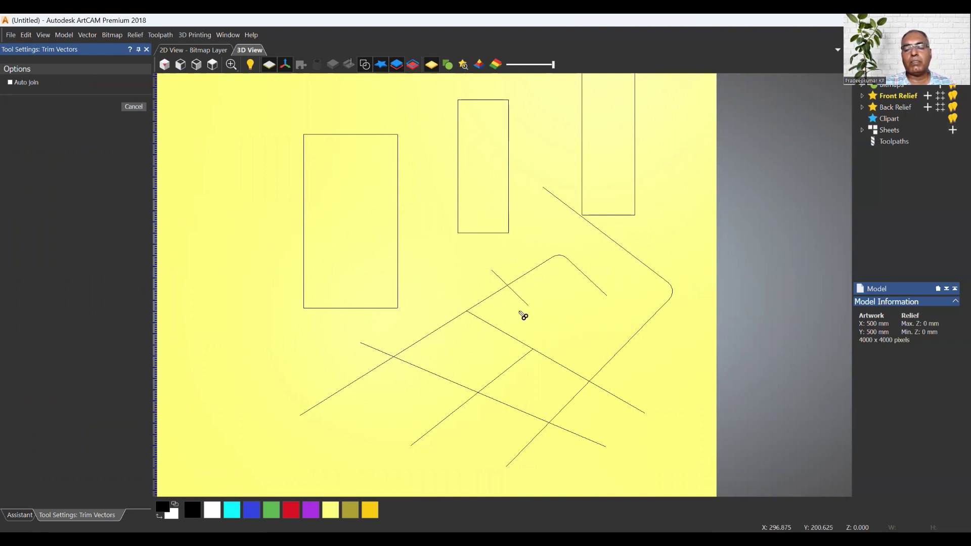
click(619, 398)
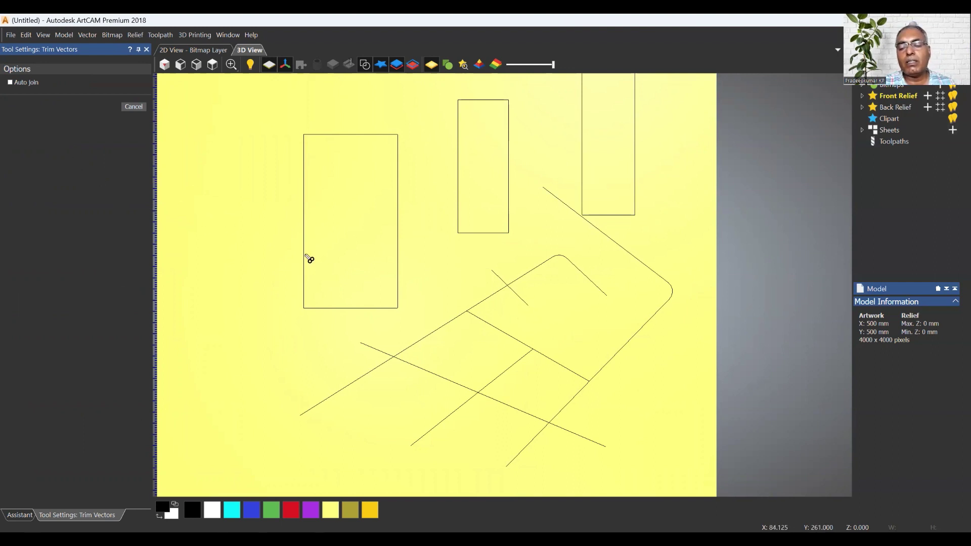
click(497, 276)
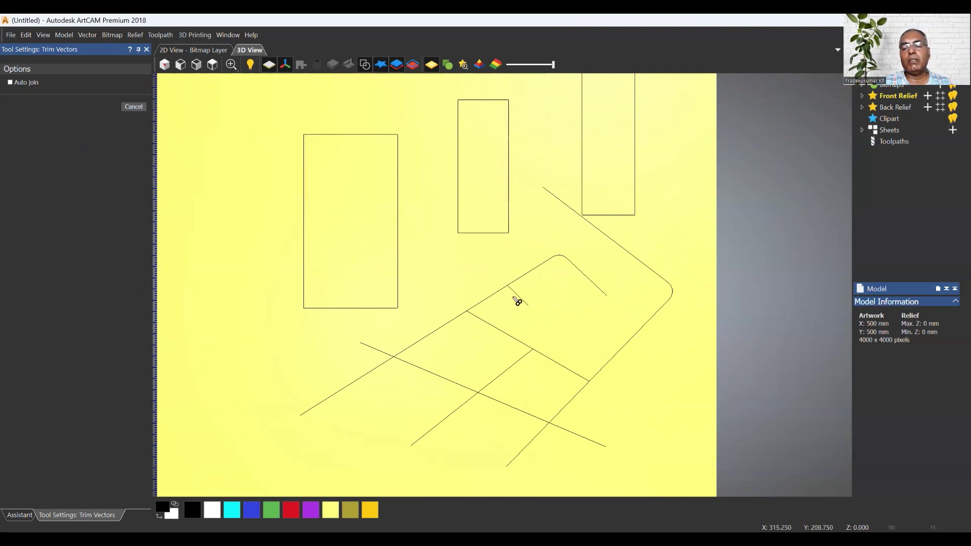
click(133, 106)
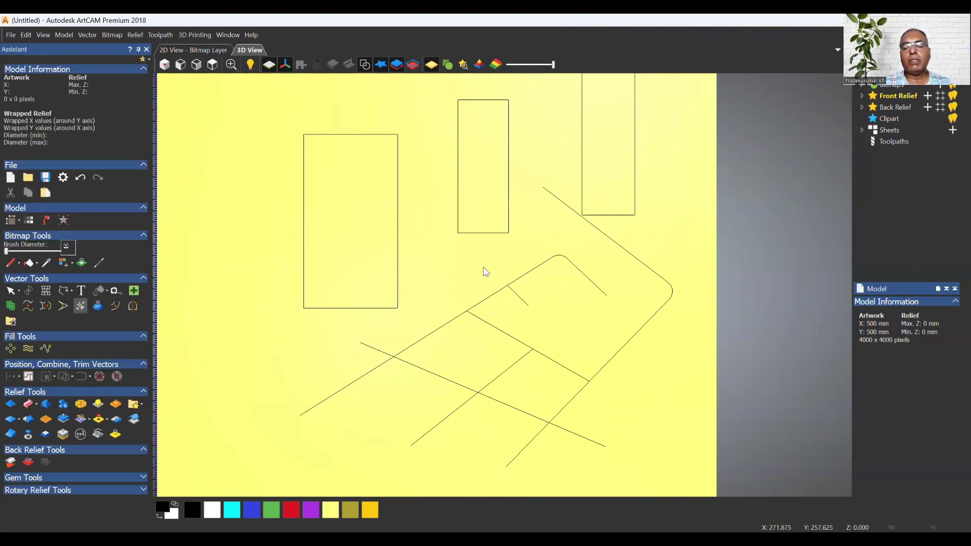
Step: Select the trimmed short line and the crossing lines one by one to check whether they are separate vectors
click(518, 297)
click(486, 326)
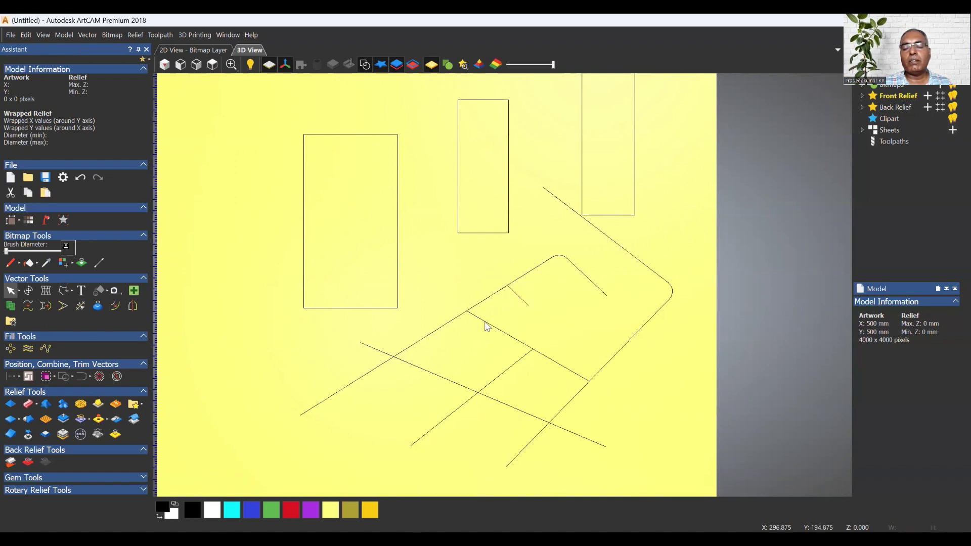
click(487, 324)
click(581, 308)
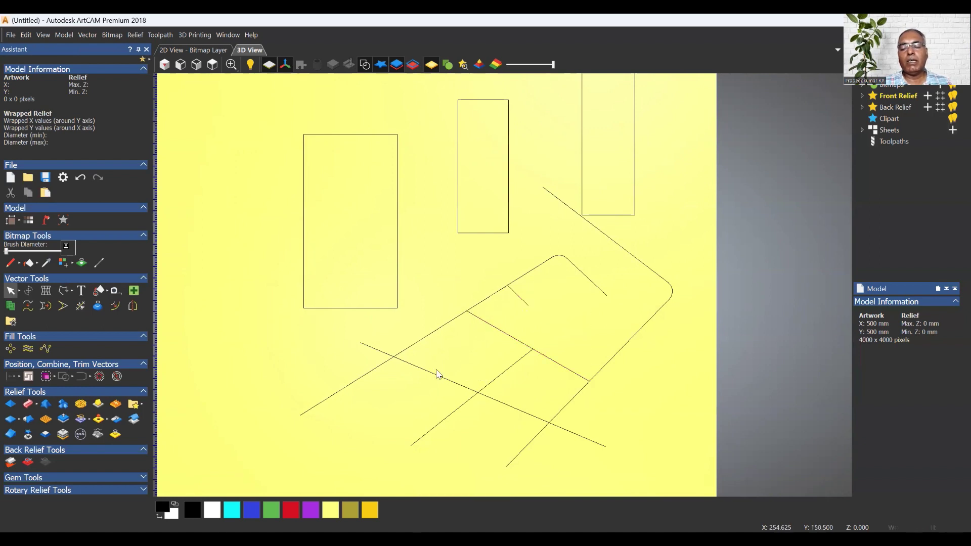
click(413, 368)
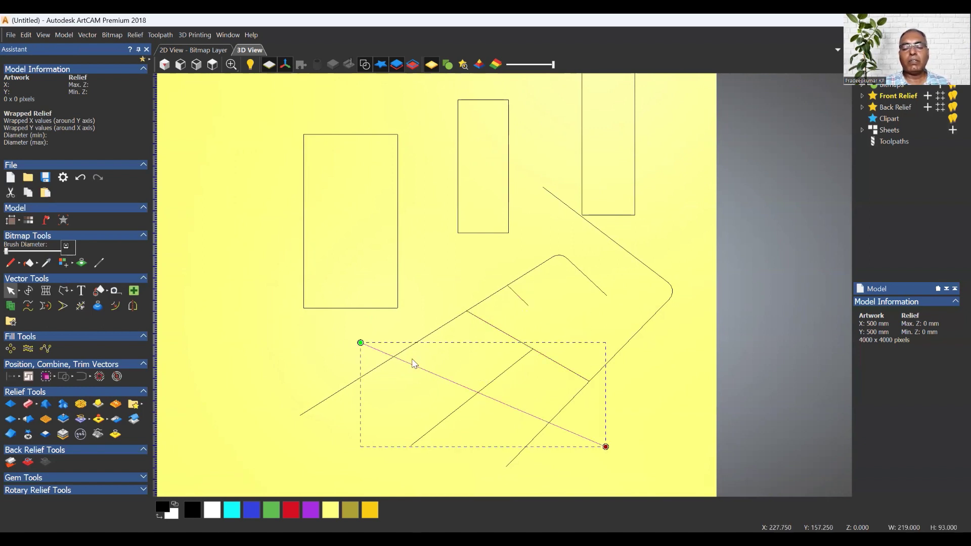
click(413, 317)
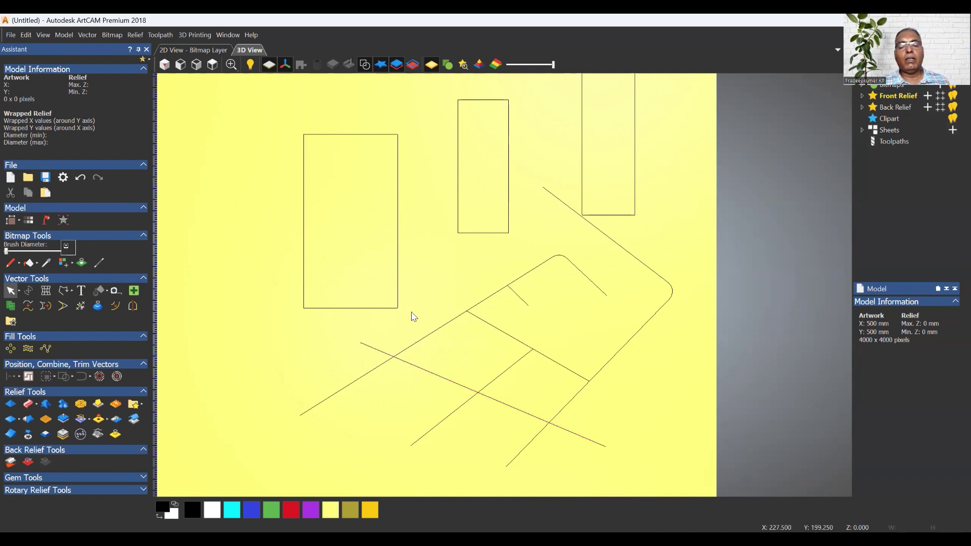
Step: Enable Auto join for Trim Vectors, try trimming the lower crossing line between the long and middle diagonals, and undo that trim
click(80, 306)
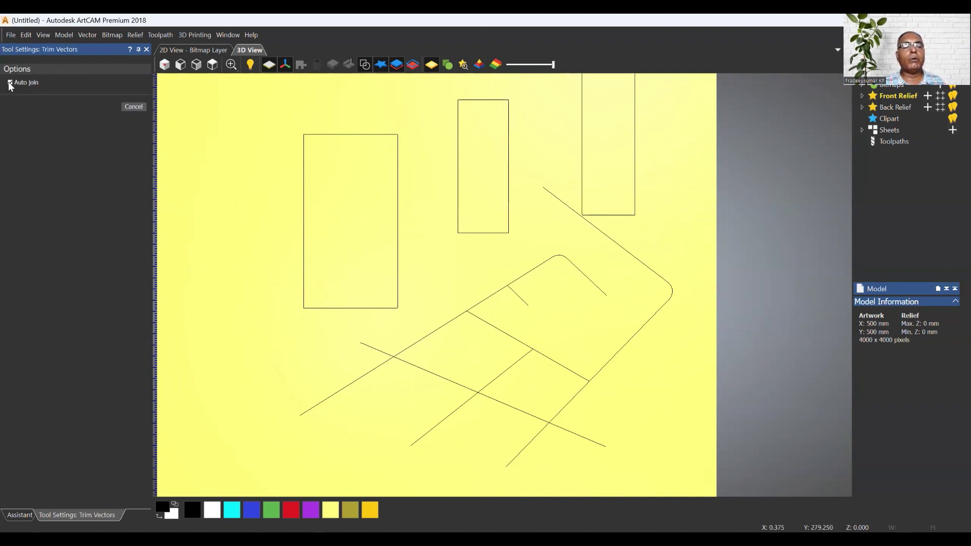
click(411, 364)
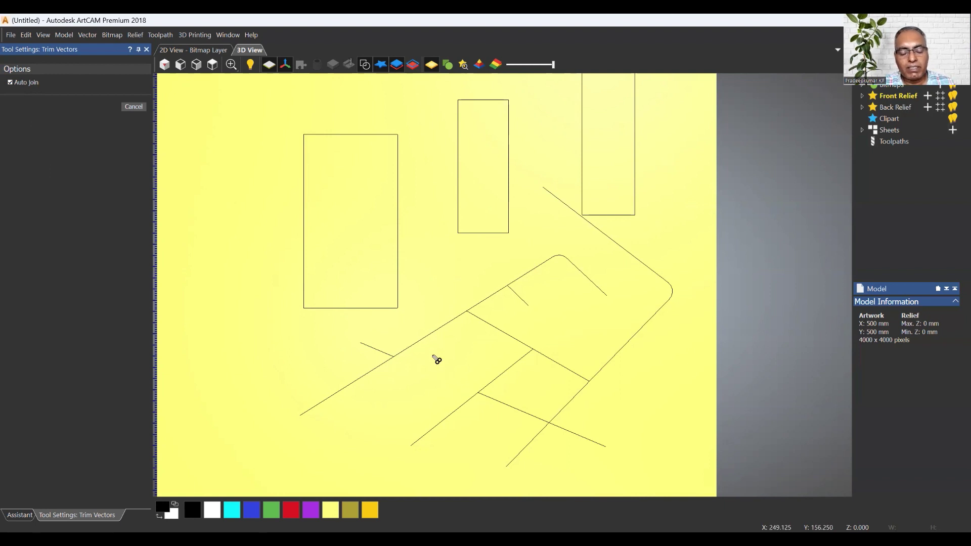
key(ctrl+z)
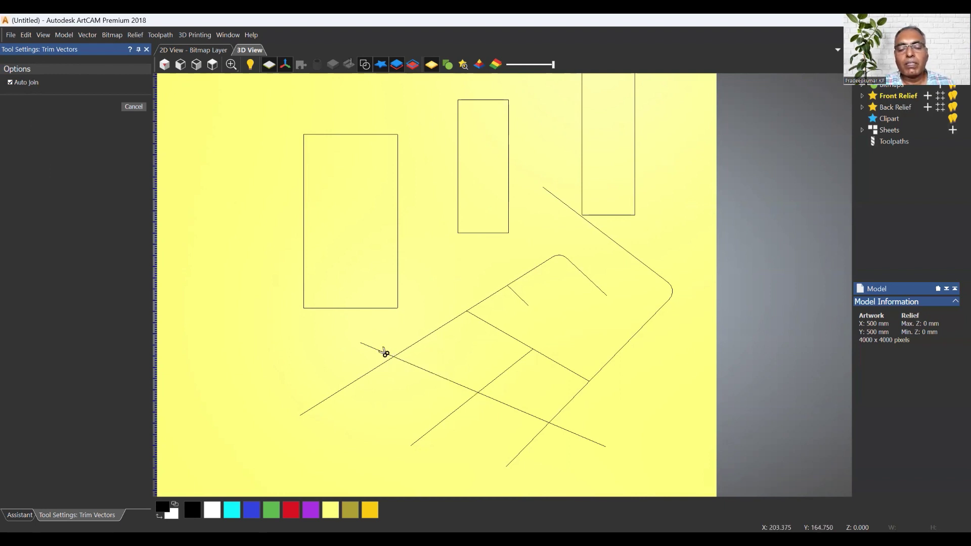
Step: Trim the lower crossing line and long diagonal beyond their left intersection with Auto join on, and select the result to check the join
click(378, 350)
click(379, 366)
click(133, 106)
click(403, 350)
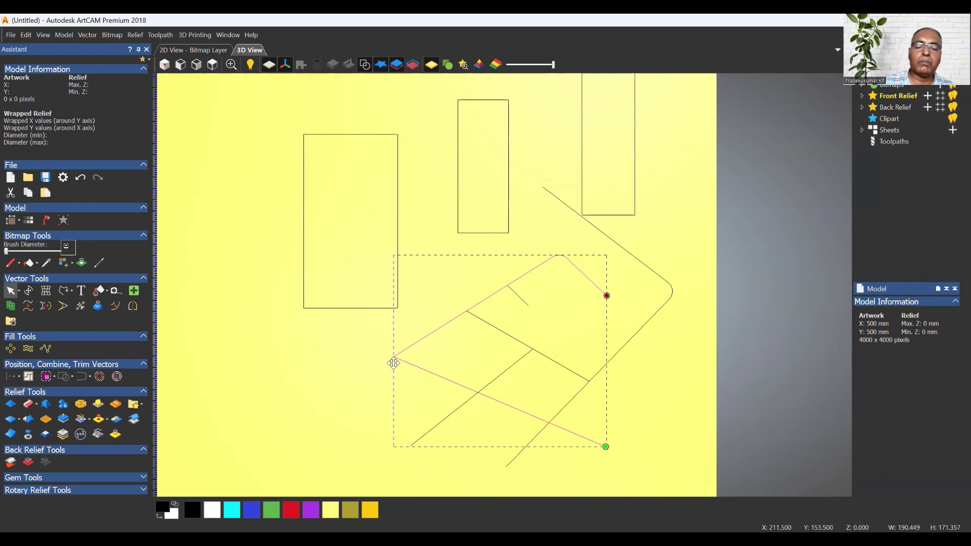
click(238, 344)
Step: Trim the upper crossing line beyond the middle diagonal with Auto join on, and select the result to check the join
click(81, 306)
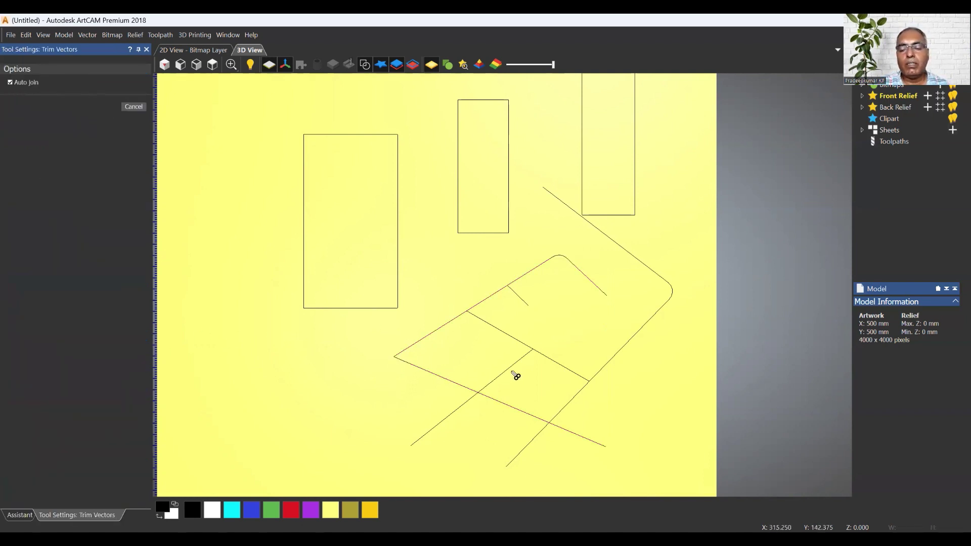
click(543, 360)
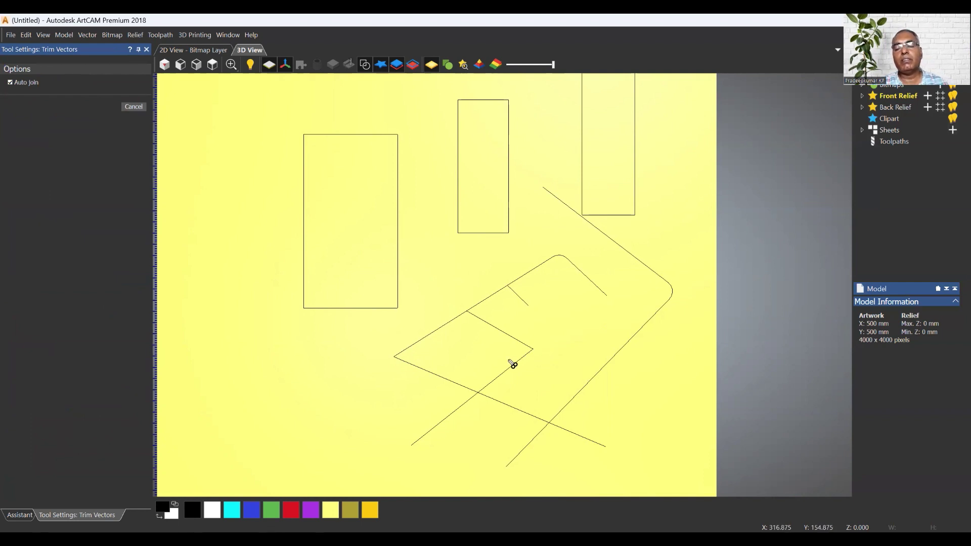
click(132, 107)
click(516, 339)
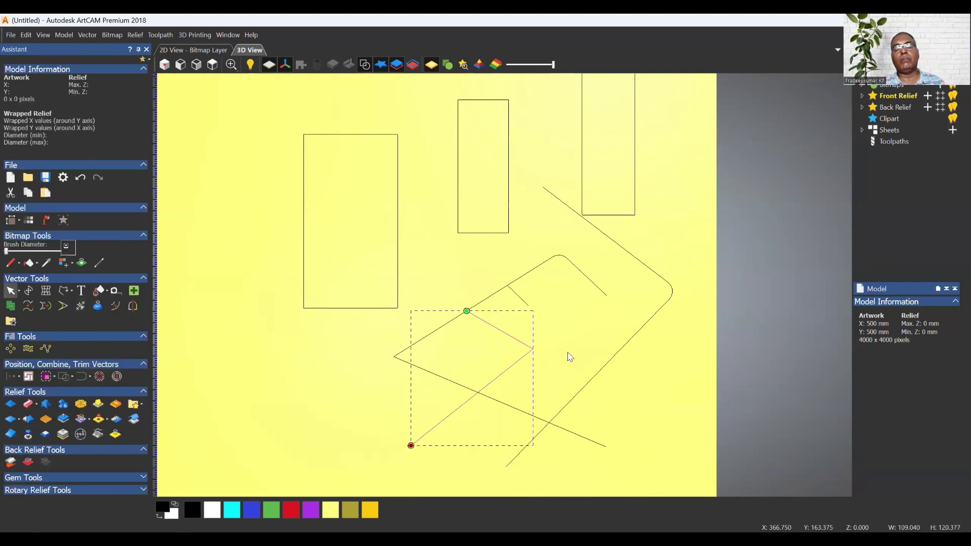
scroll(570, 357, down, 2)
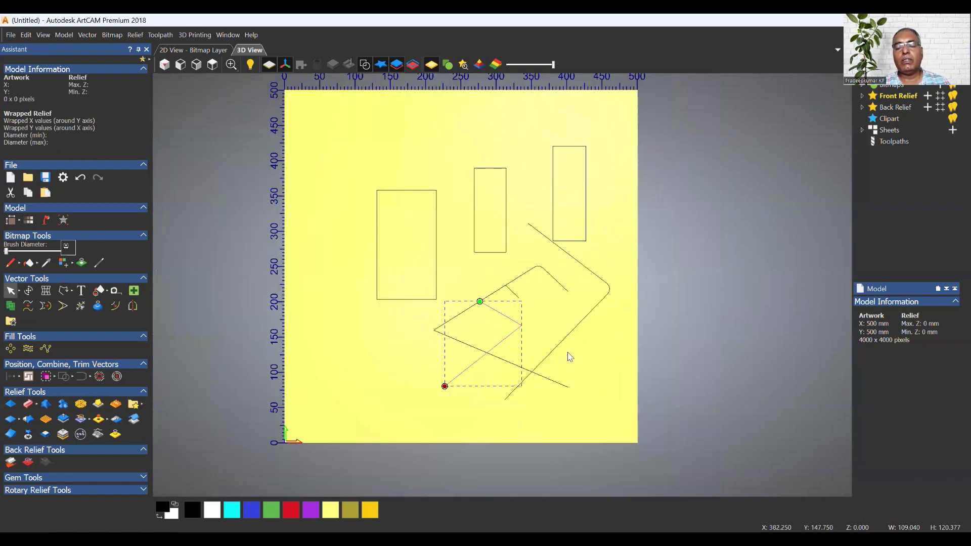